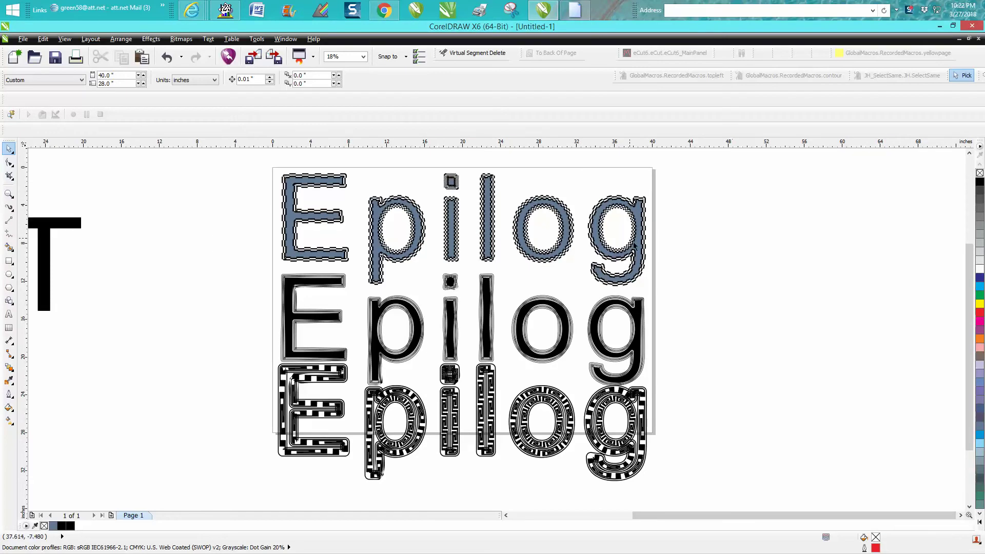
# Zoom out, then marquee-zoom onto the black TEXT object so it fills the window.
pyautogui.click(8, 194)
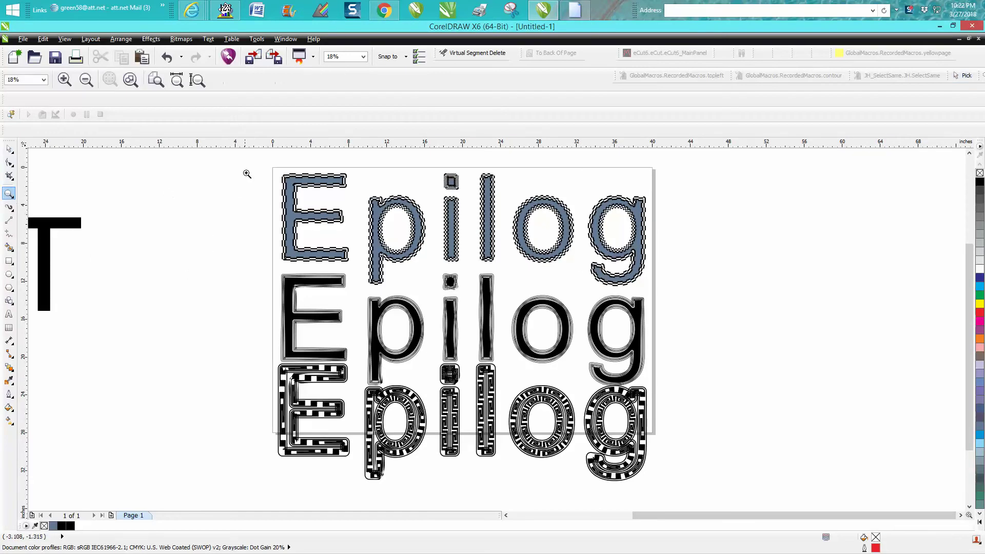
pyautogui.moveTo(254, 175); pyautogui.dragTo(696, 502)
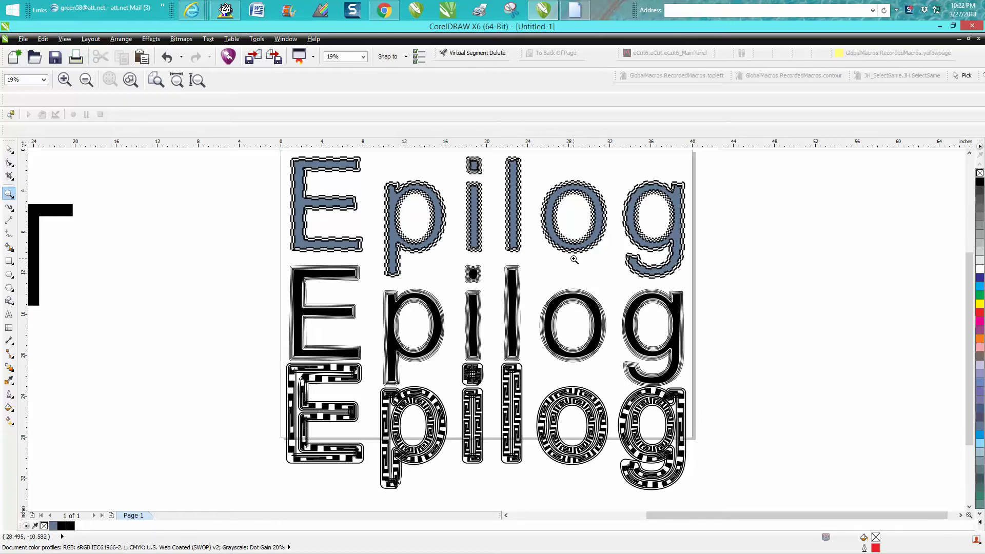
pyautogui.scroll(-2, 580, 260)
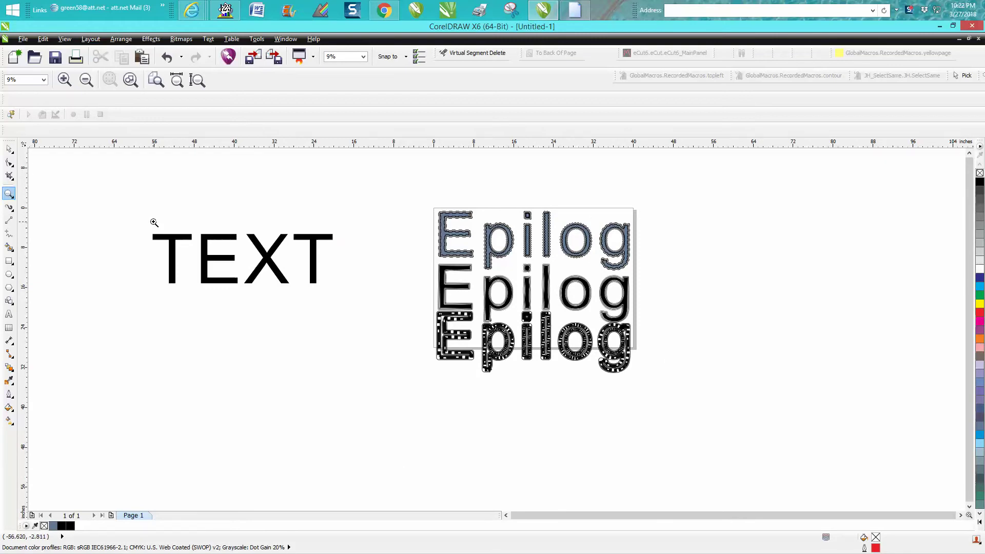
pyautogui.moveTo(126, 213); pyautogui.dragTo(387, 317)
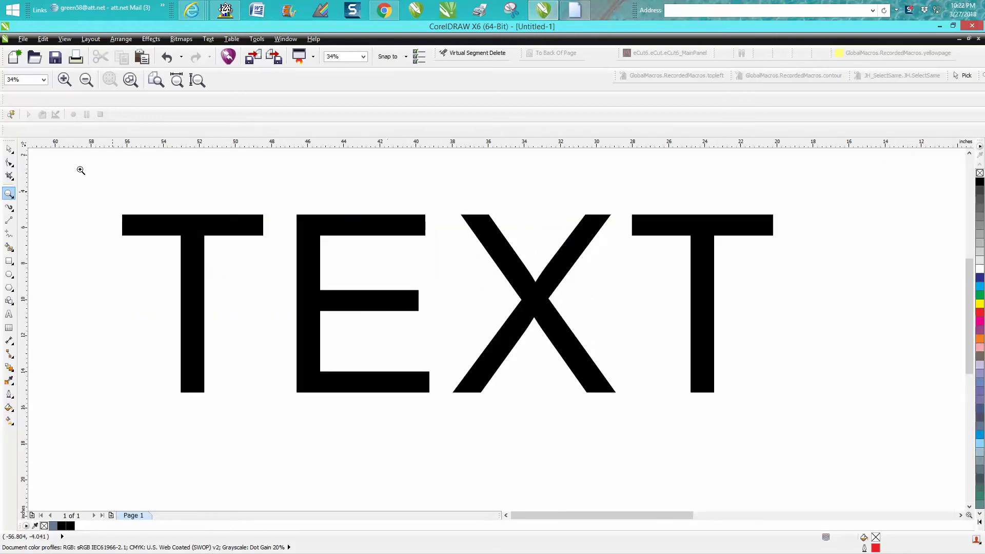
# Select TEXT and drag the Shape tool's spacing handle to spread the letters apart.
pyautogui.click(9, 149)
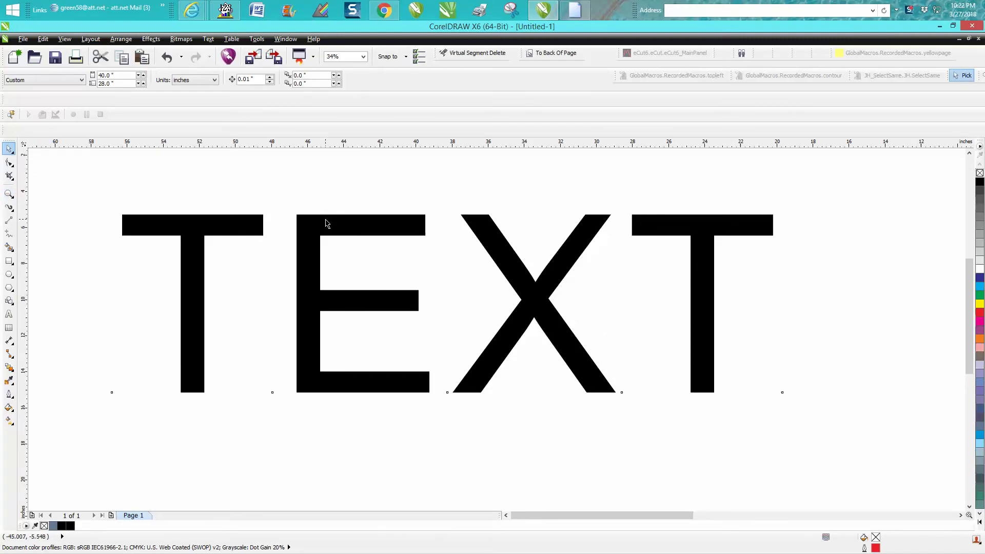
pyautogui.click(9, 162)
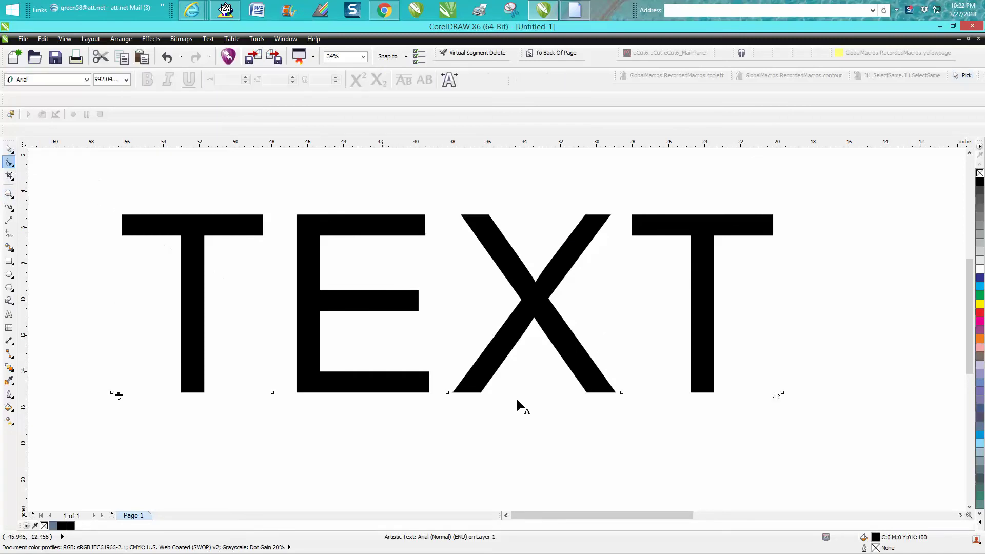
pyautogui.moveTo(776, 395); pyautogui.dragTo(854, 393)
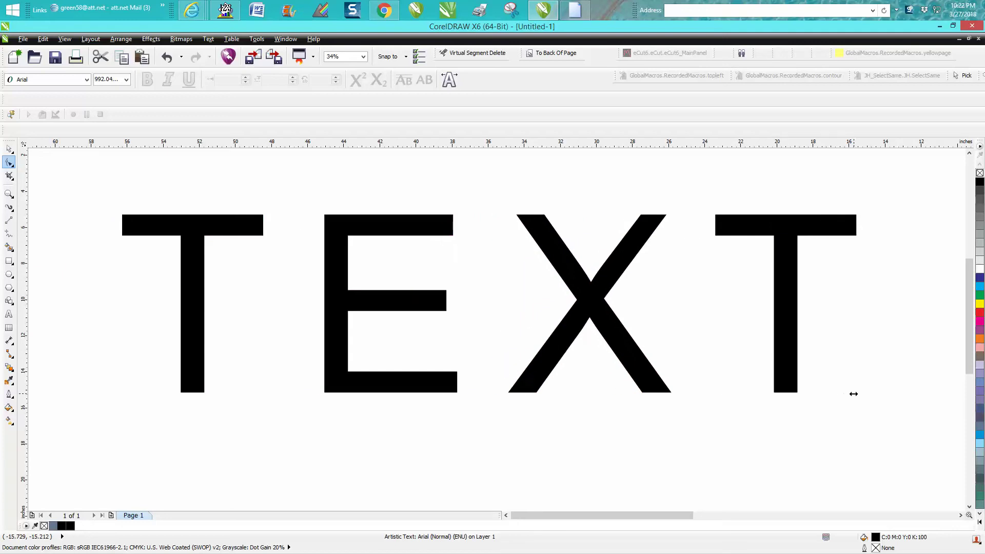
# Raise TEXT's character spacing to 57.1939 % in the Object Properties docker, then close it.
pyautogui.click(285, 39)
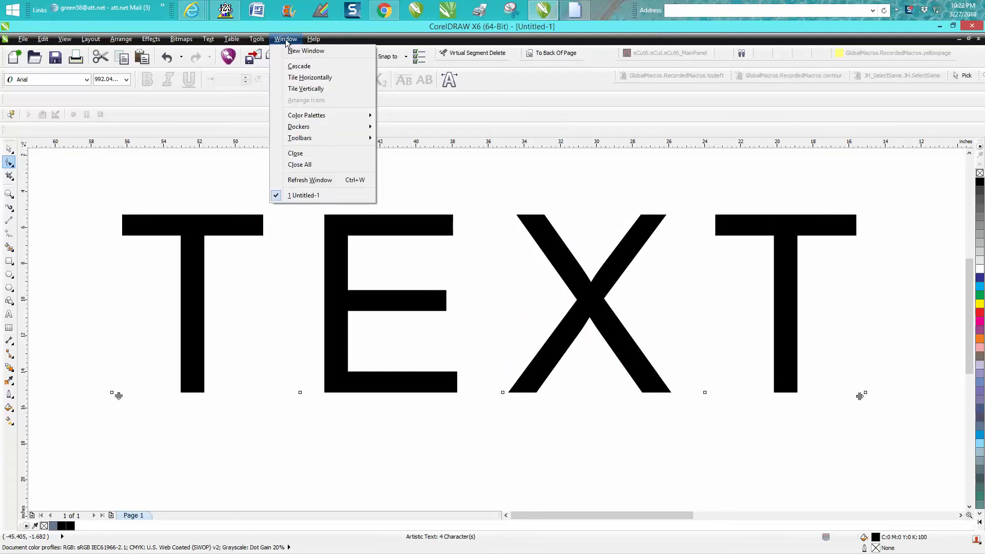
pyautogui.moveTo(306, 128)
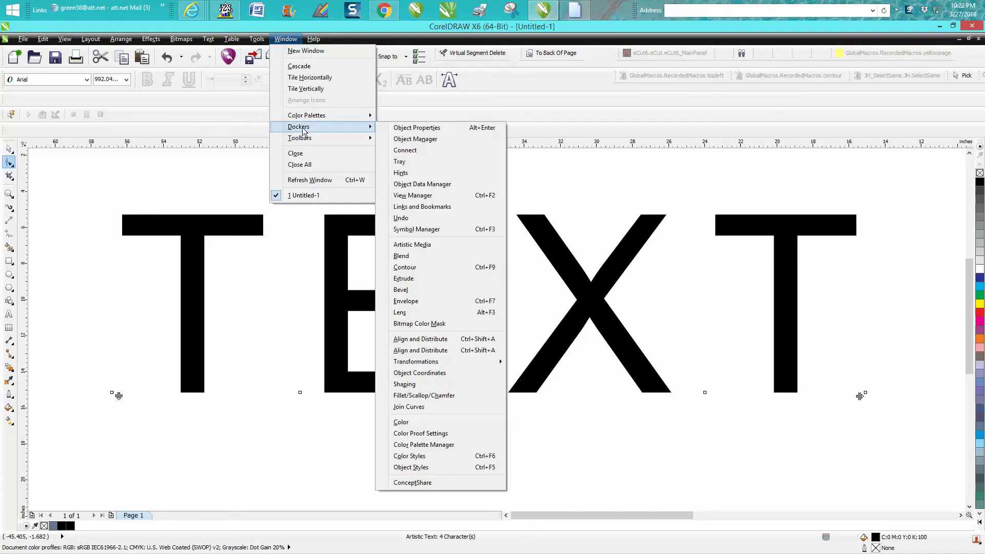
pyautogui.click(397, 128)
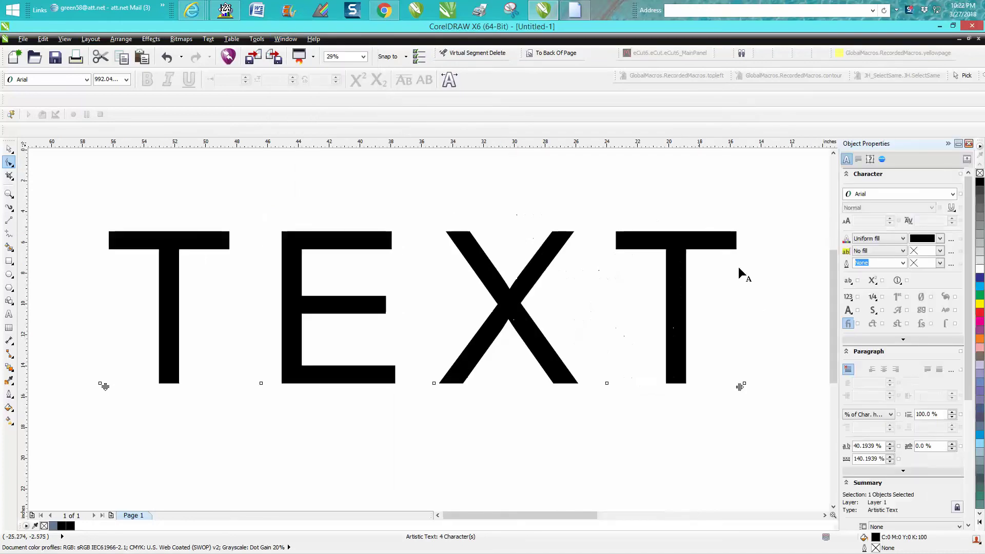
pyautogui.click(891, 444)
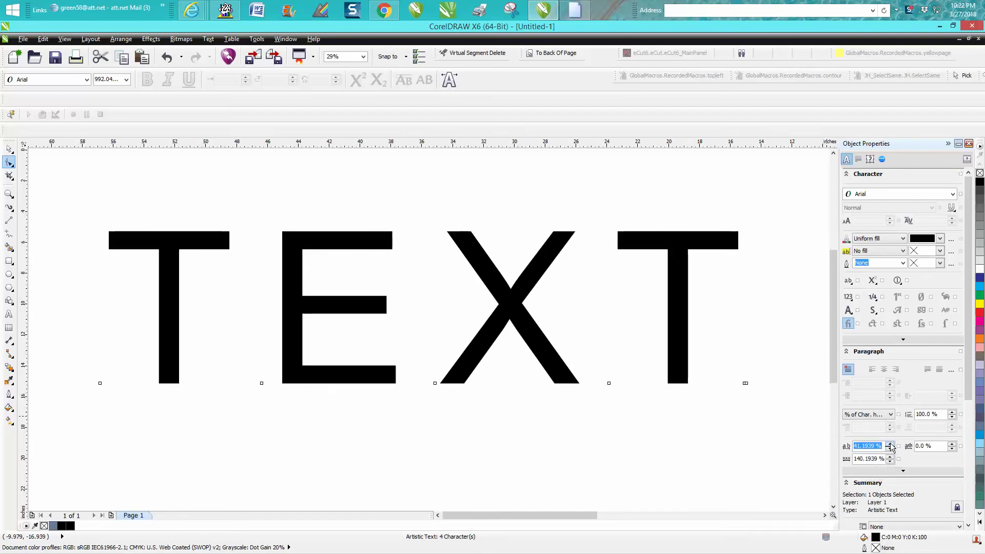
pyautogui.click(891, 444)
pyautogui.click(890, 445)
pyautogui.click(890, 445)
pyautogui.click(891, 445)
pyautogui.click(891, 445)
pyautogui.click(890, 445)
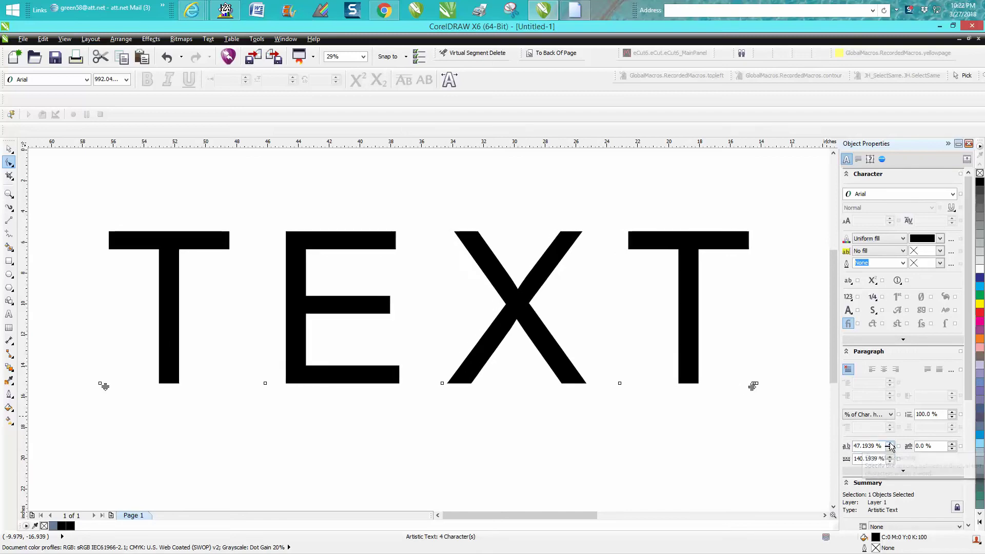
pyautogui.click(891, 445)
pyautogui.click(890, 445)
pyautogui.click(890, 444)
pyautogui.click(891, 444)
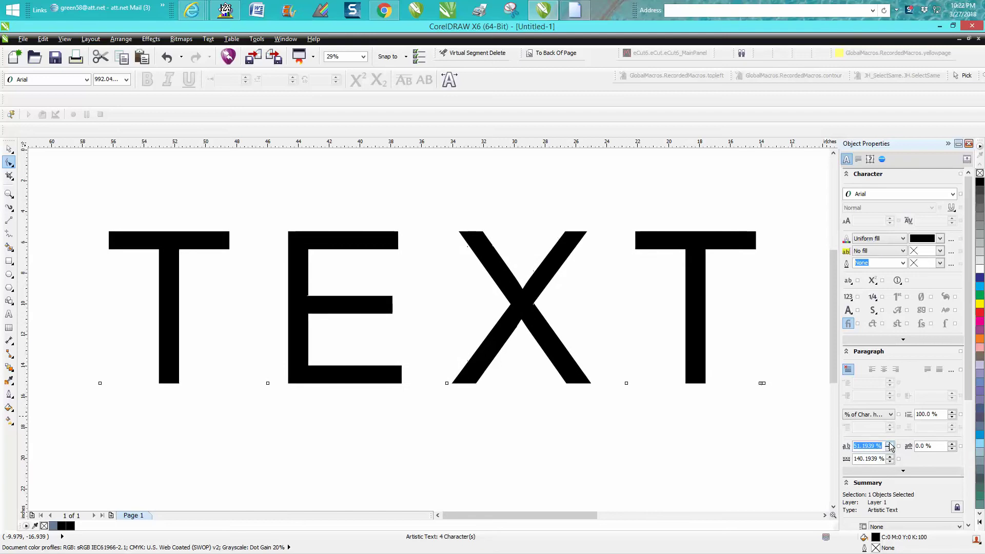
pyautogui.click(891, 444)
pyautogui.click(890, 445)
pyautogui.click(890, 445)
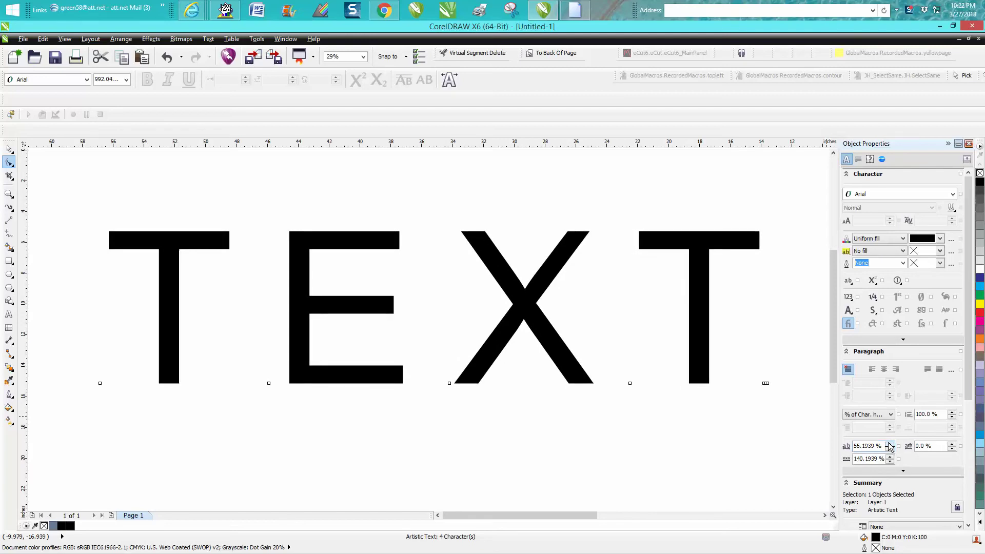
pyautogui.click(890, 444)
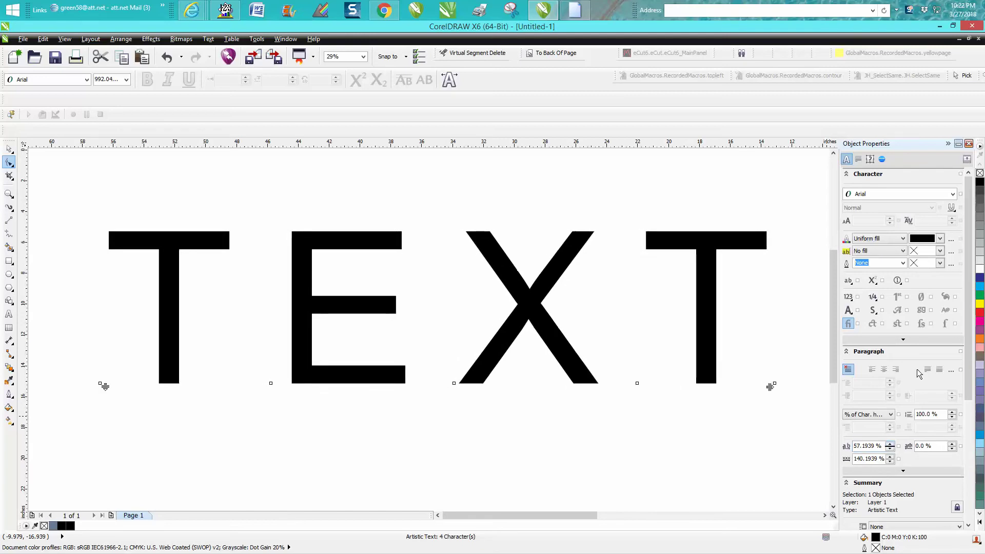
pyautogui.click(969, 144)
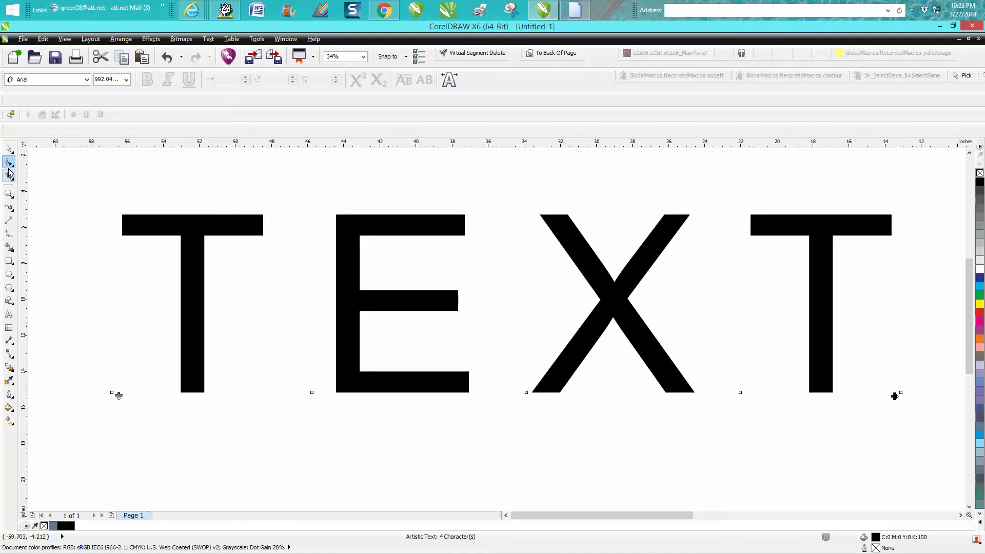
# Select the spaced TEXT and convert it to curves with Arrange > Convert To Curves.
pyautogui.click(12, 150)
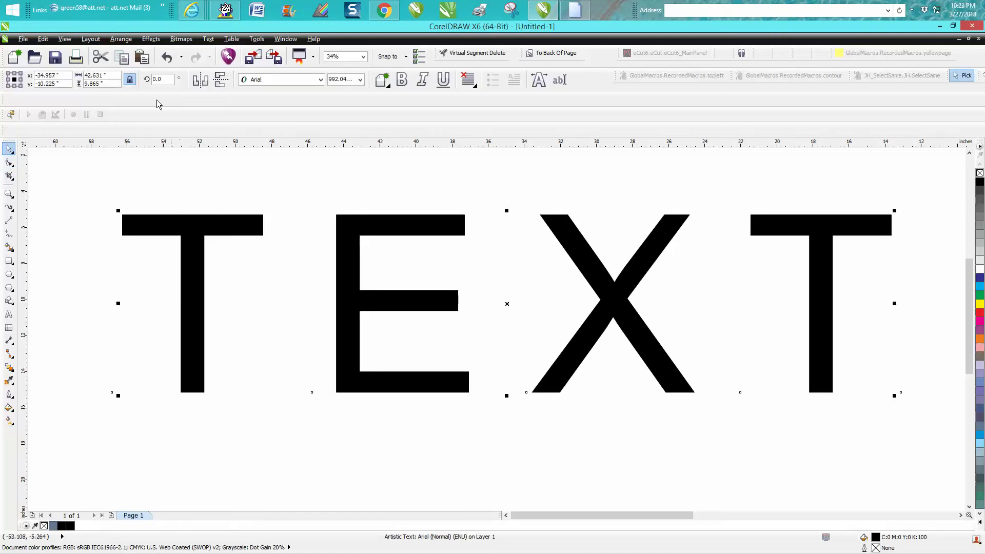
pyautogui.click(122, 39)
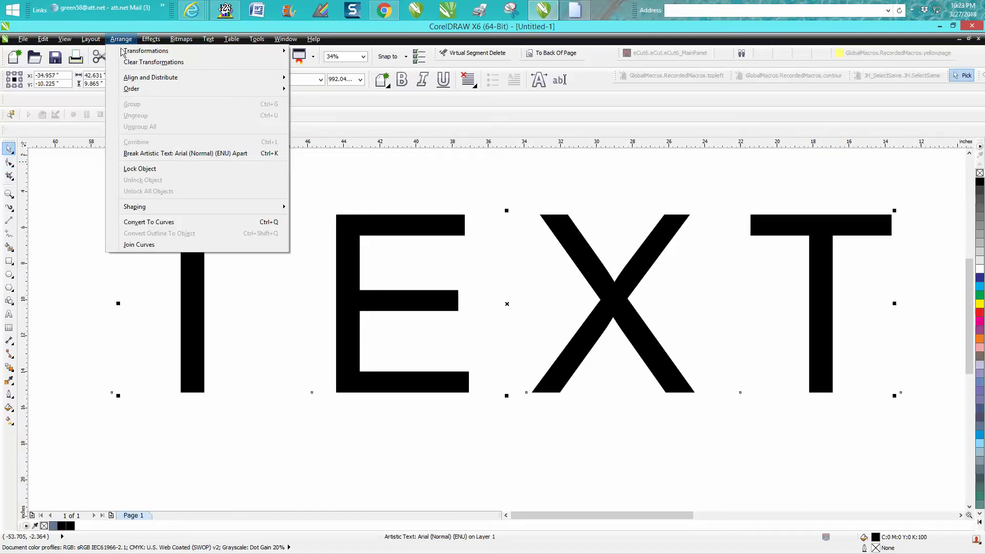
pyautogui.click(165, 222)
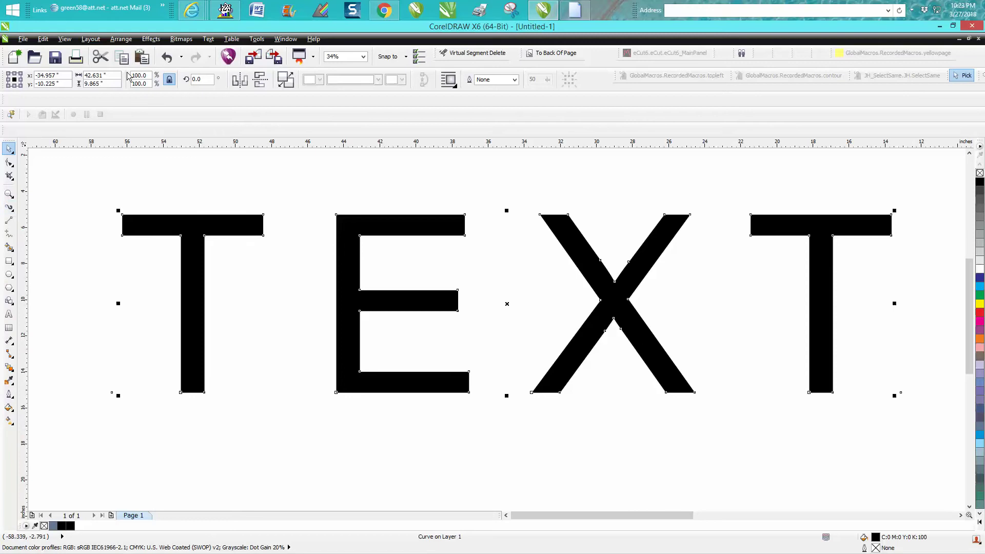
pyautogui.click(151, 41)
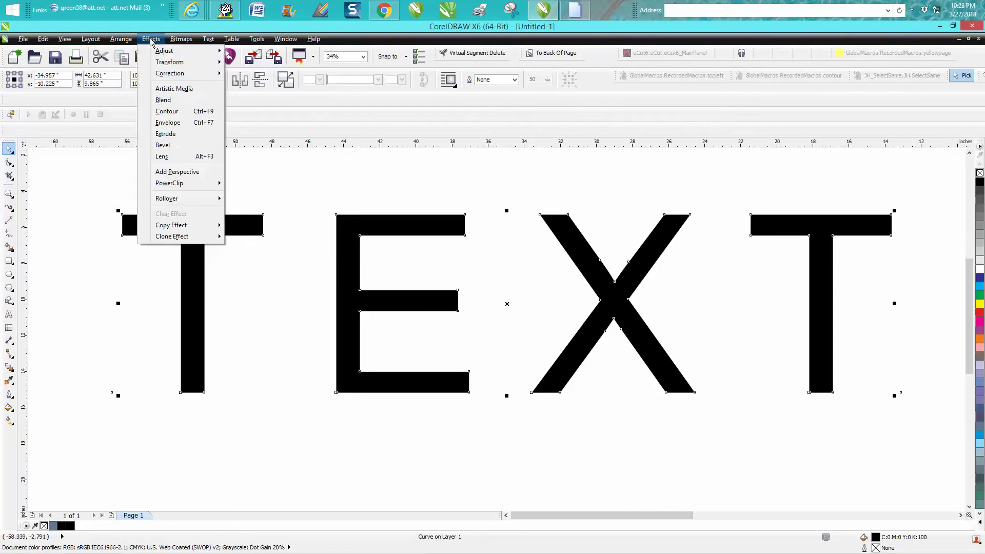
# Apply the chain-link Artistic Media stroke to TEXT, widen it to 0.9", and zoom out.
pyautogui.click(182, 88)
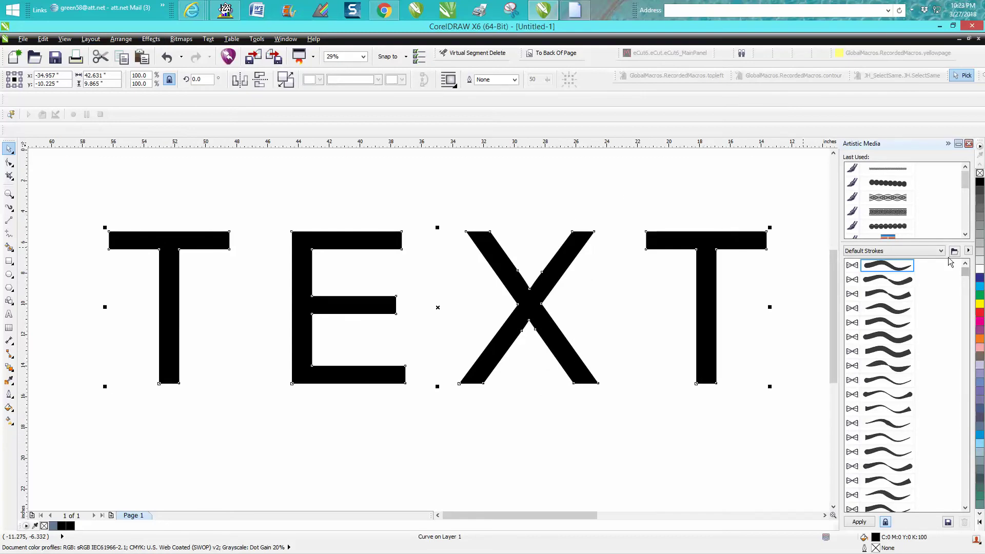
pyautogui.scroll(-8, 965, 275)
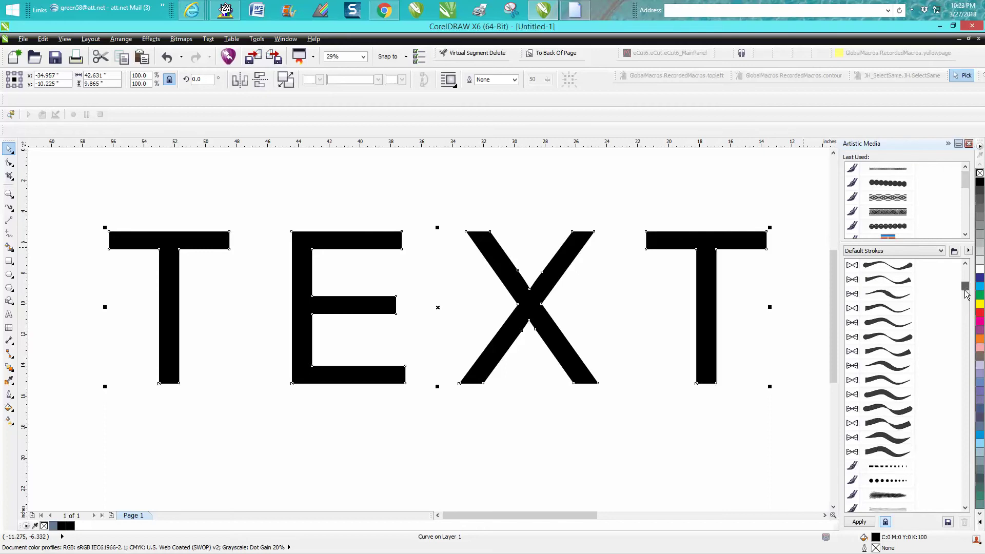
pyautogui.moveTo(966, 187); pyautogui.dragTo(957, 209)
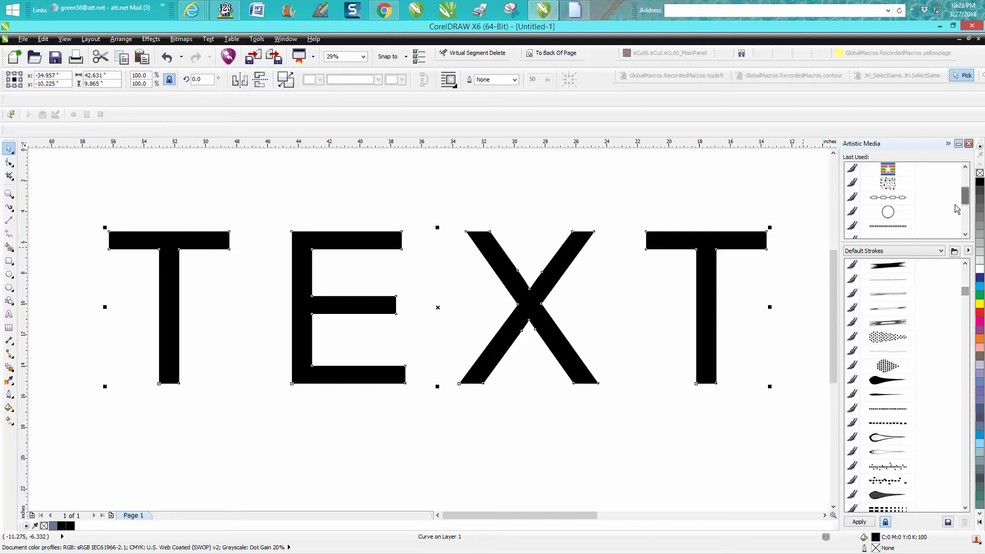
pyautogui.click(899, 227)
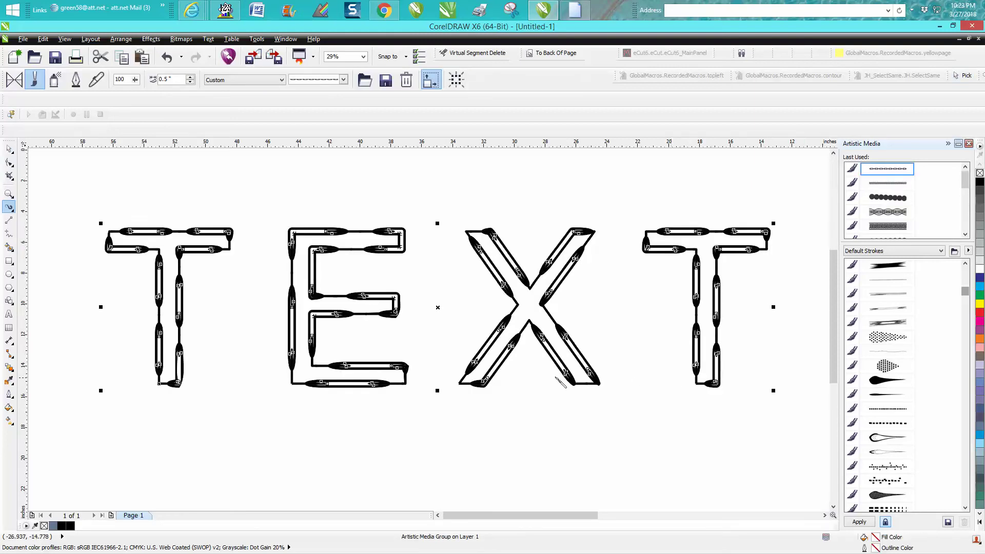
pyautogui.click(190, 77)
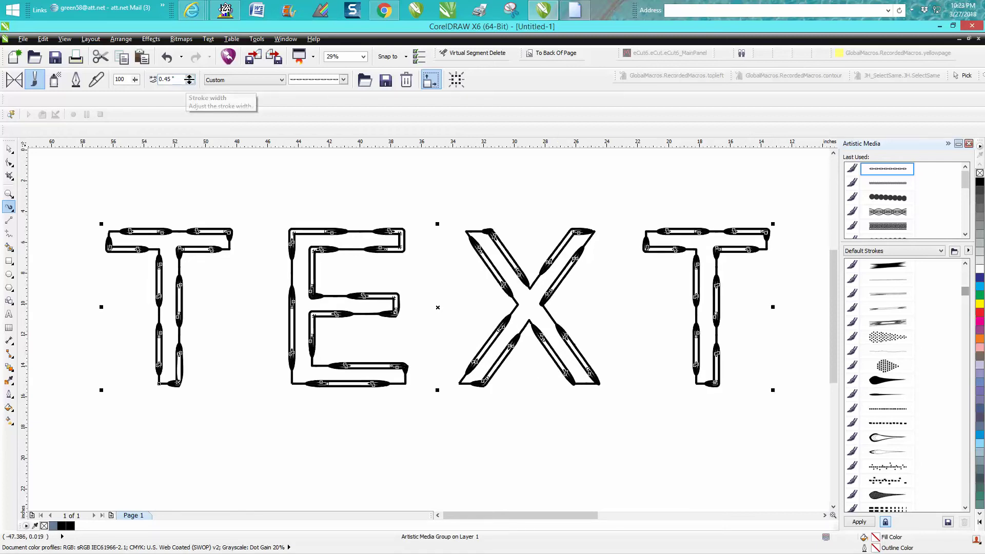
pyautogui.click(190, 76)
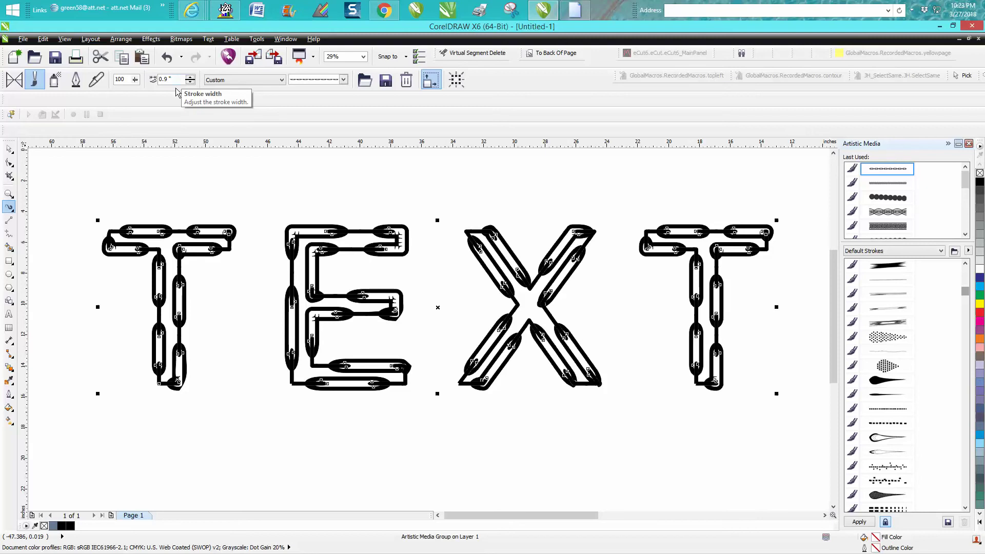
pyautogui.press('F3')
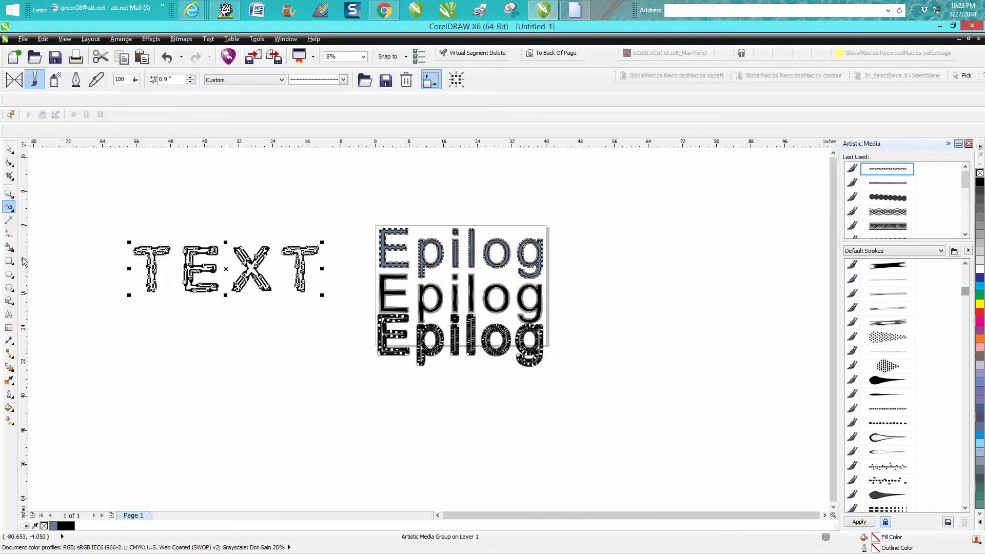
# Undo the stroke width changes and remove the brush stroke from TEXT.
pyautogui.click(169, 59)
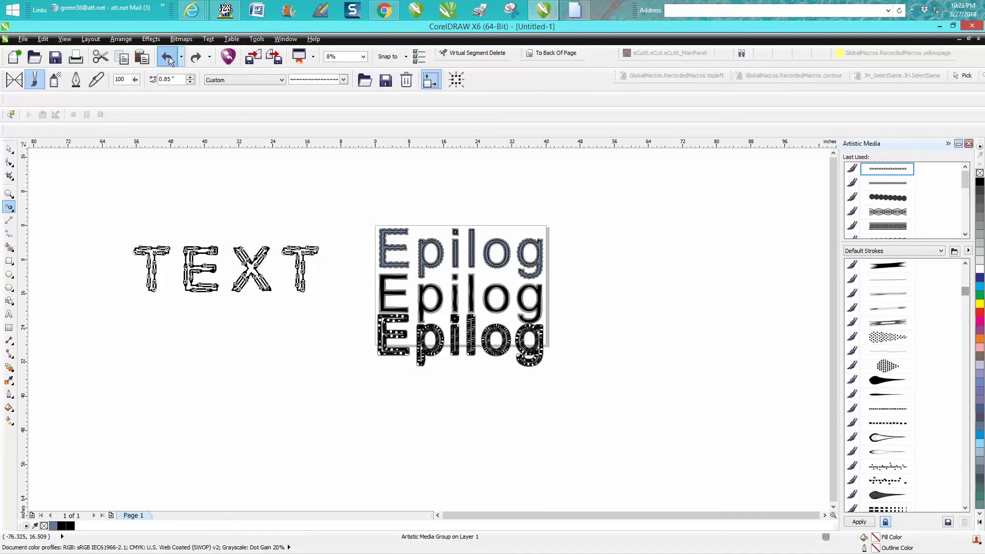
pyautogui.click(170, 58)
pyautogui.click(170, 58)
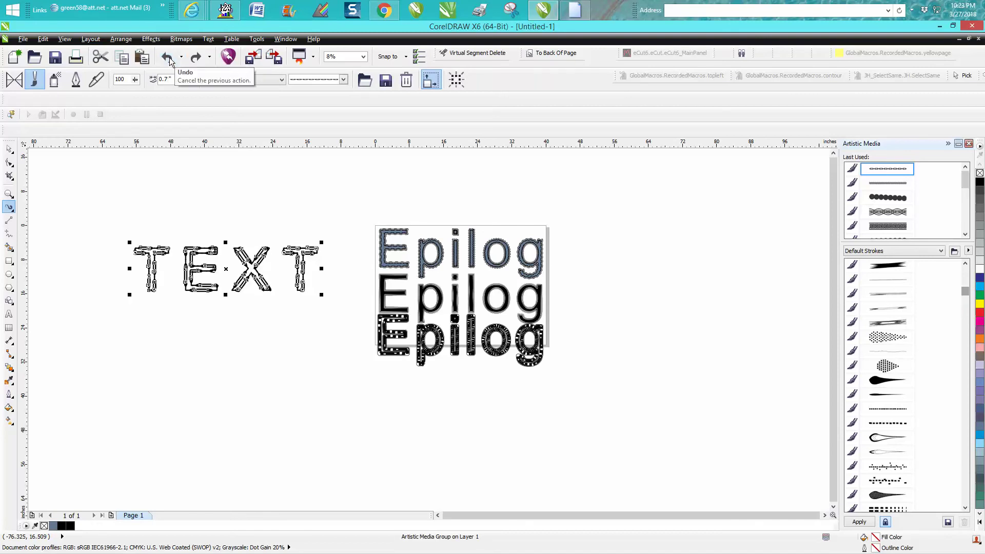
pyautogui.click(170, 57)
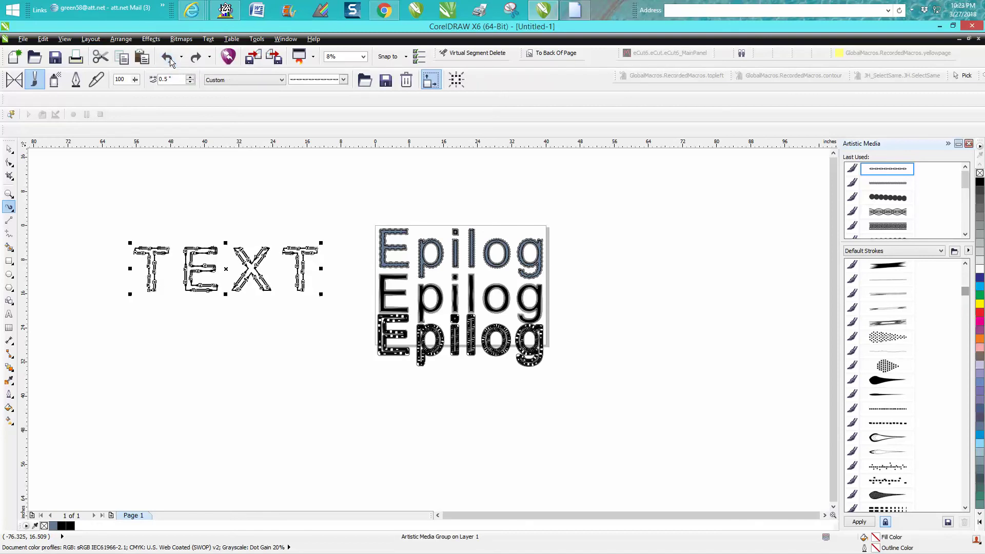
pyautogui.click(171, 58)
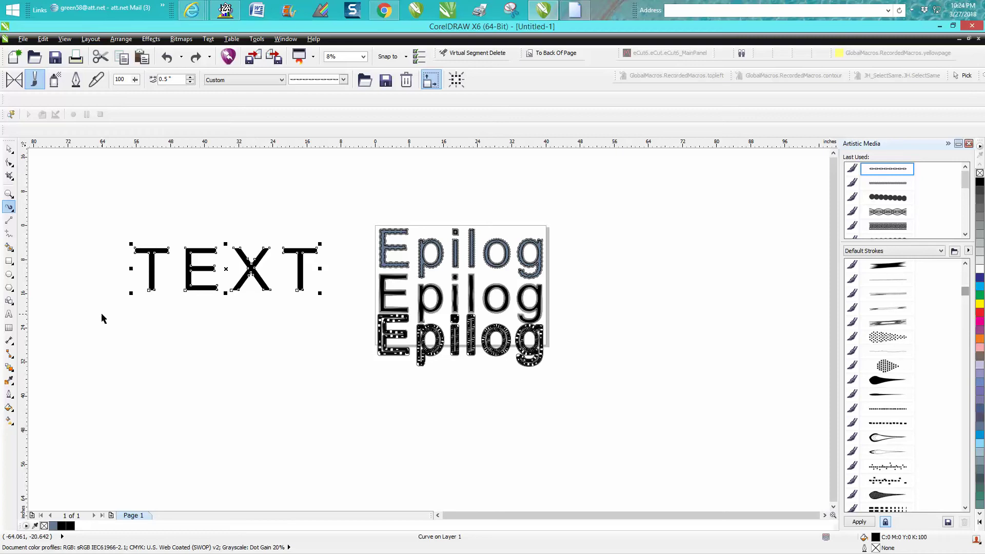
# Copy TEXT downward twice using Ctrl+R for three stacked copies, and stroke the top one.
pyautogui.press('space')
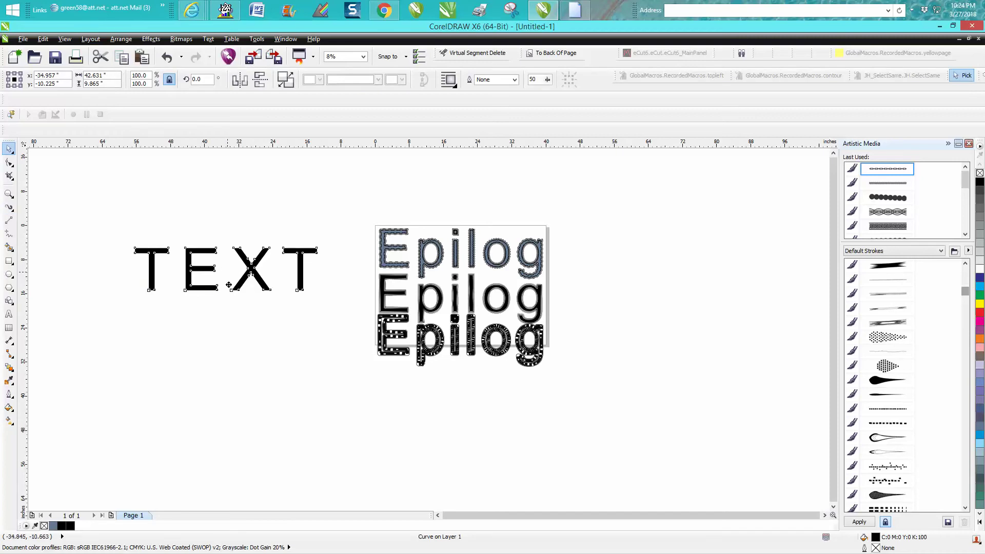
pyautogui.moveTo(229, 285); pyautogui.dragTo(231, 337)
pyautogui.hotkey('ctrl', 'r')
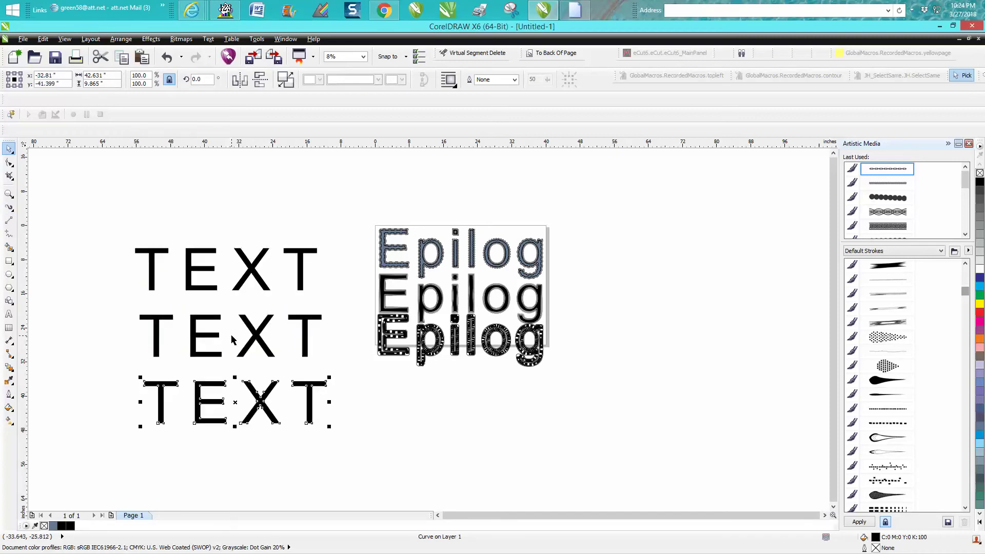
pyautogui.click(303, 277)
pyautogui.click(887, 339)
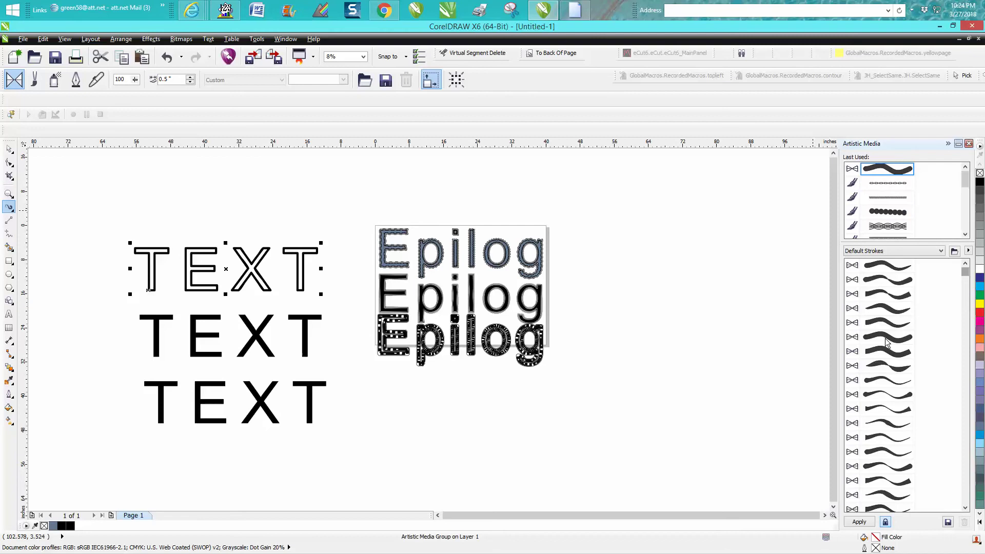
# Give the top TEXT a chain-dotted brush, the middle a braided brush, and the bottom a chain-link brush.
pyautogui.click(890, 184)
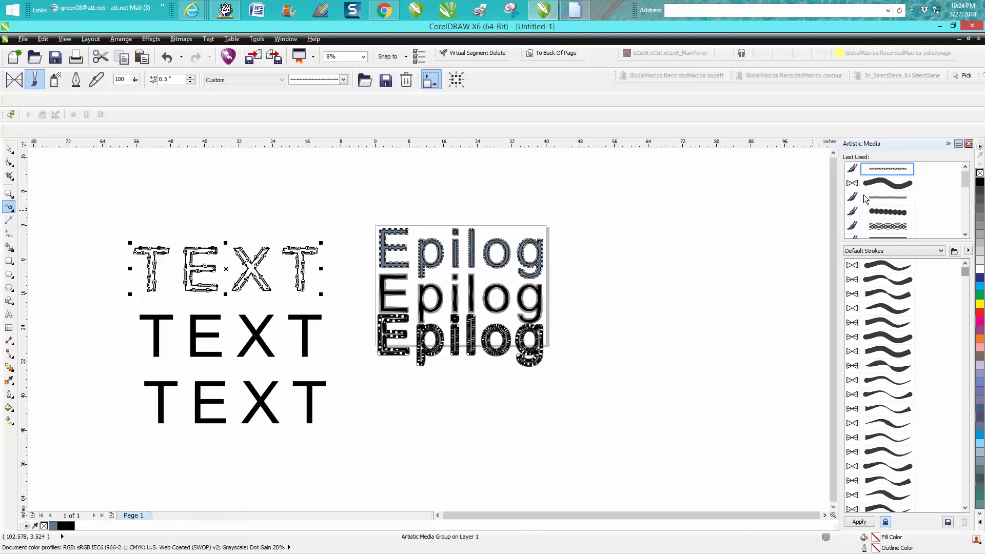
pyautogui.click(308, 323)
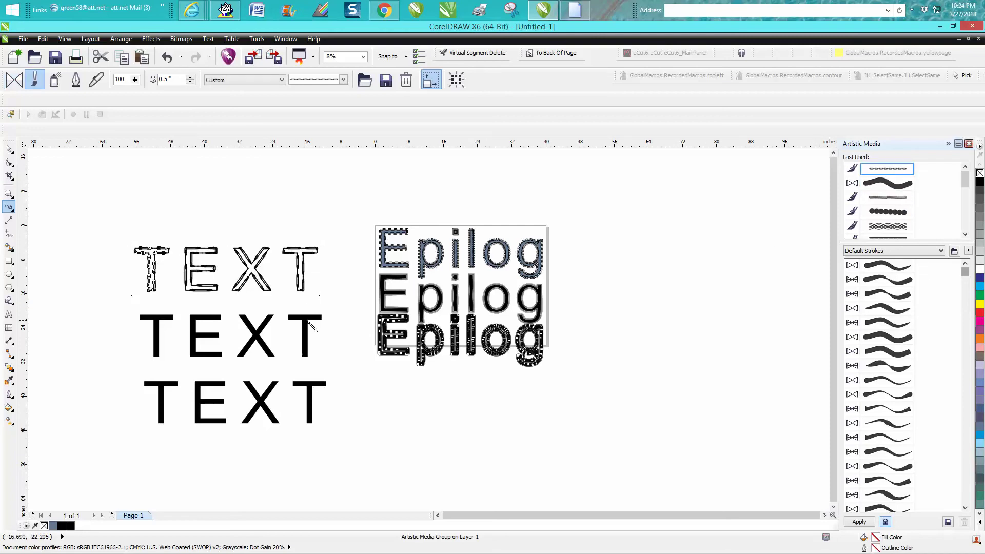
pyautogui.click(308, 323)
pyautogui.click(890, 230)
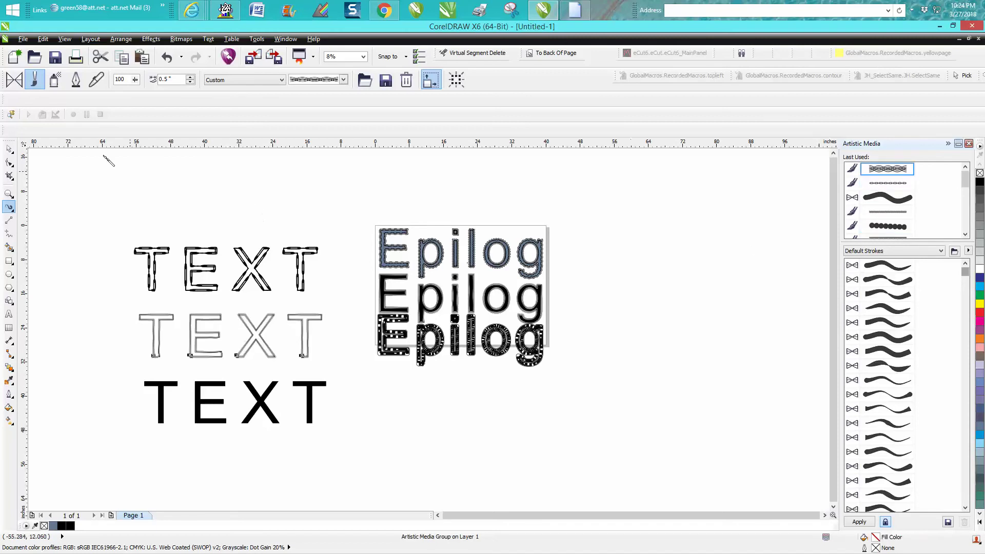
pyautogui.click(321, 383)
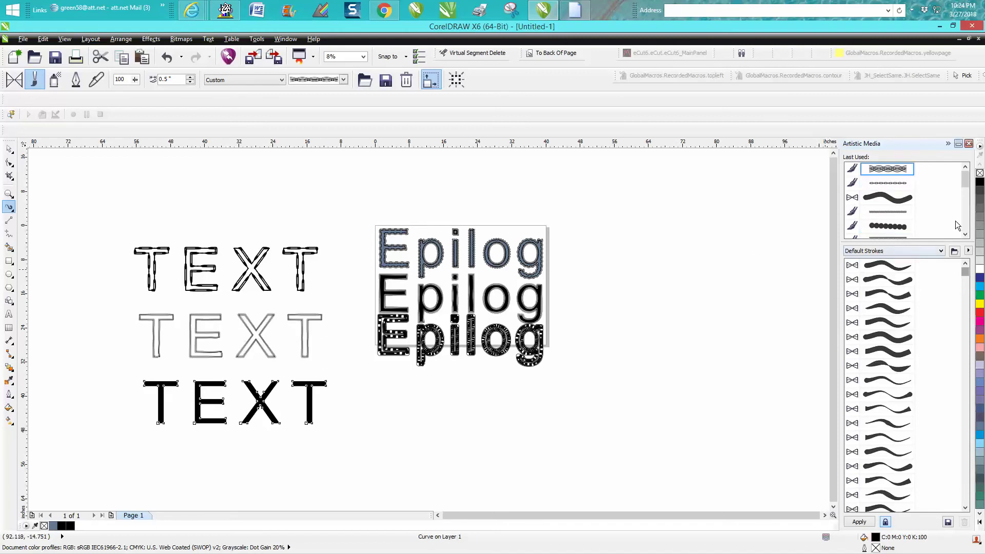
pyautogui.moveTo(966, 181); pyautogui.dragTo(966, 197)
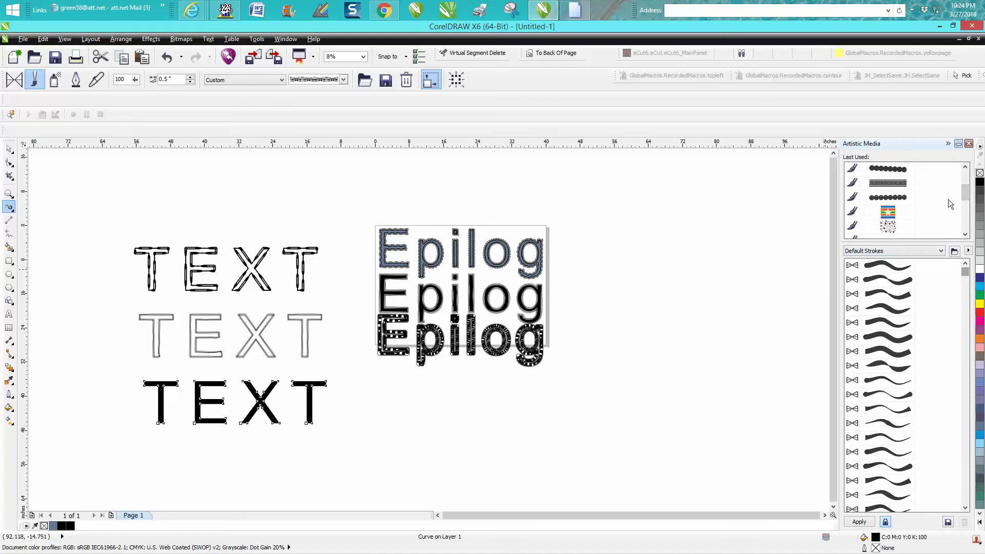
pyautogui.moveTo(966, 197); pyautogui.dragTo(966, 226)
pyautogui.click(902, 213)
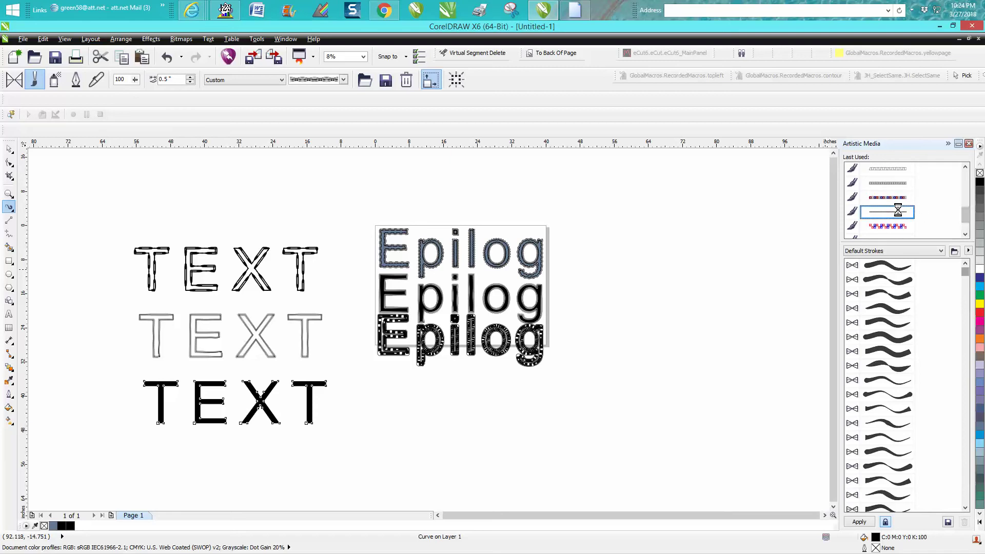
pyautogui.click(8, 194)
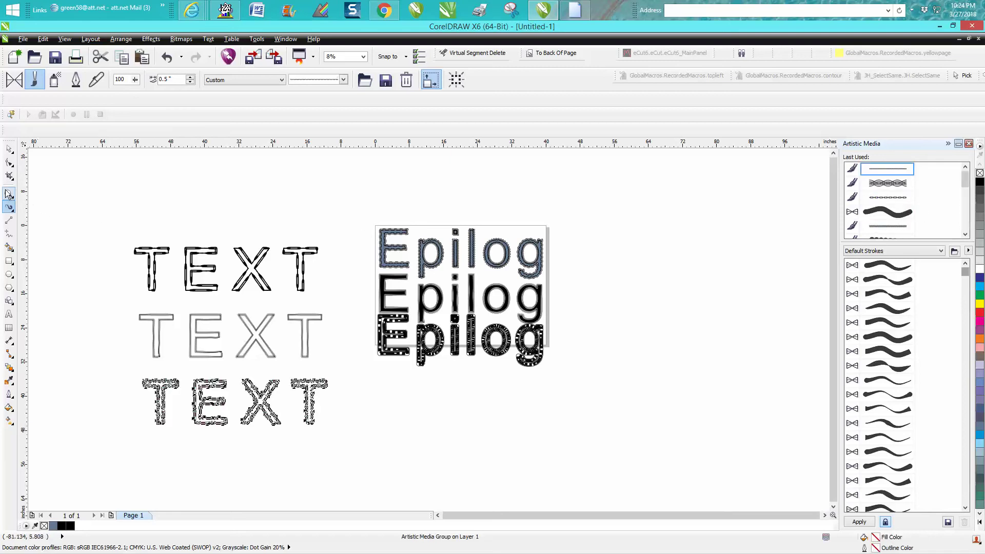
# Zoom in on the bottom chain TEXT and set its stroke width to 1".
pyautogui.moveTo(126, 221); pyautogui.dragTo(358, 437)
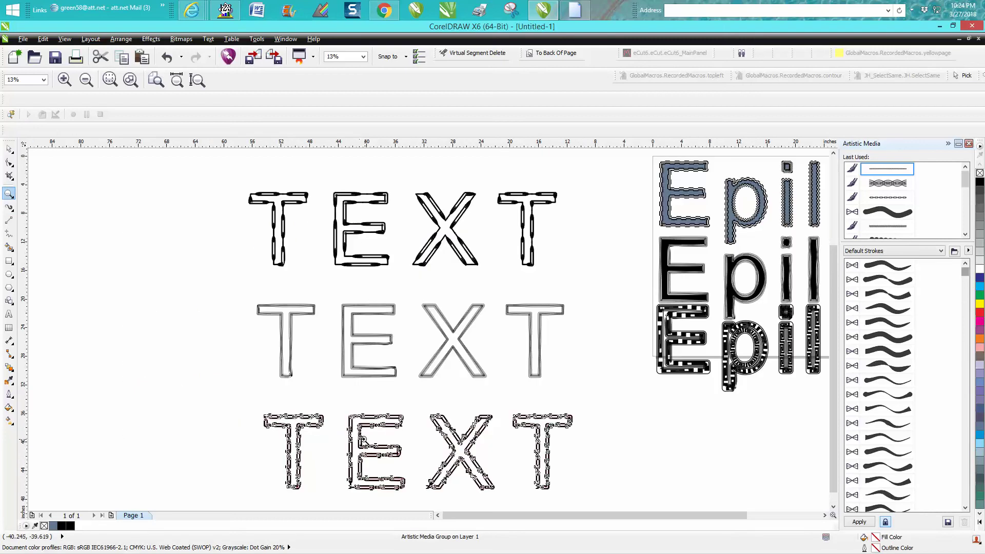
pyautogui.moveTo(270, 365); pyautogui.dragTo(586, 501)
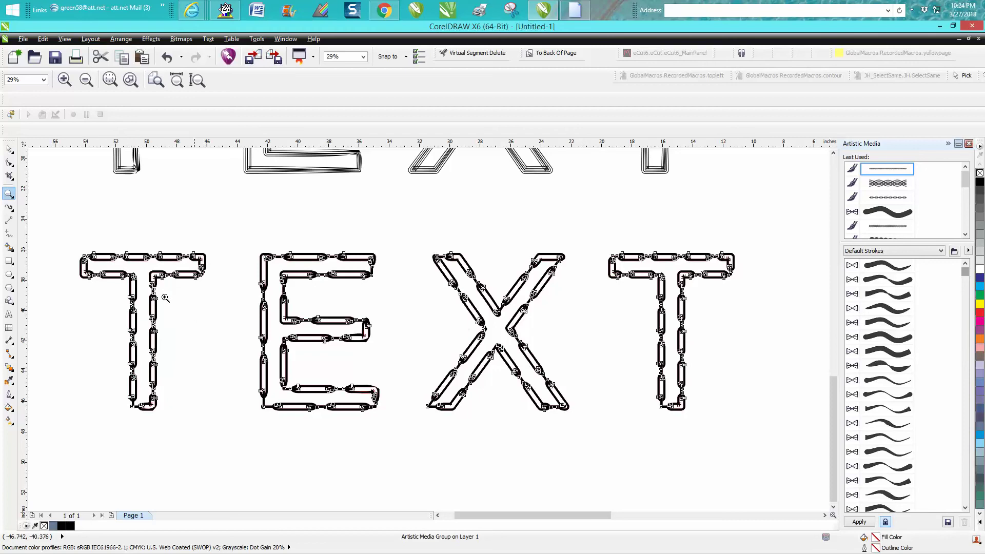
pyautogui.click(9, 208)
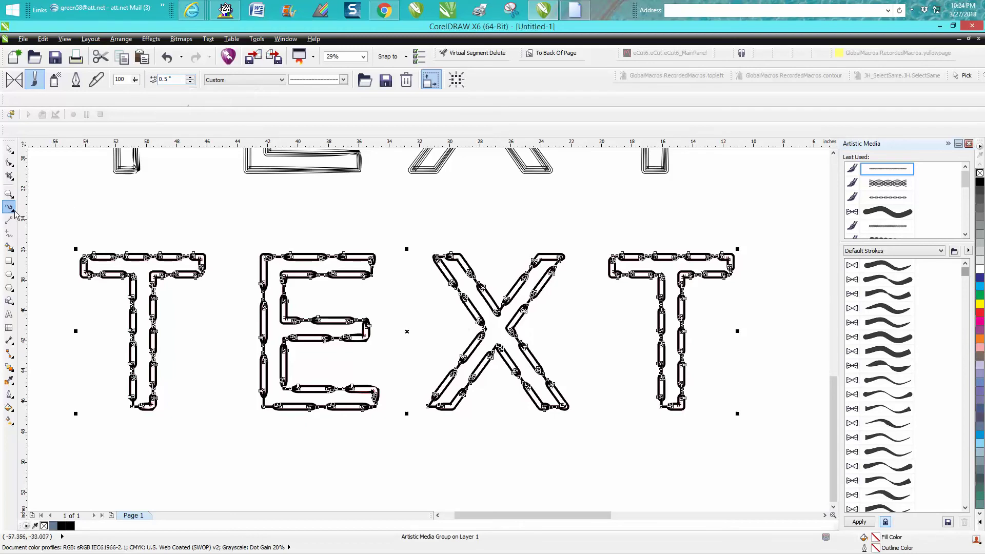
pyautogui.doubleClick(182, 84)
pyautogui.write('1')
pyautogui.press('Return')
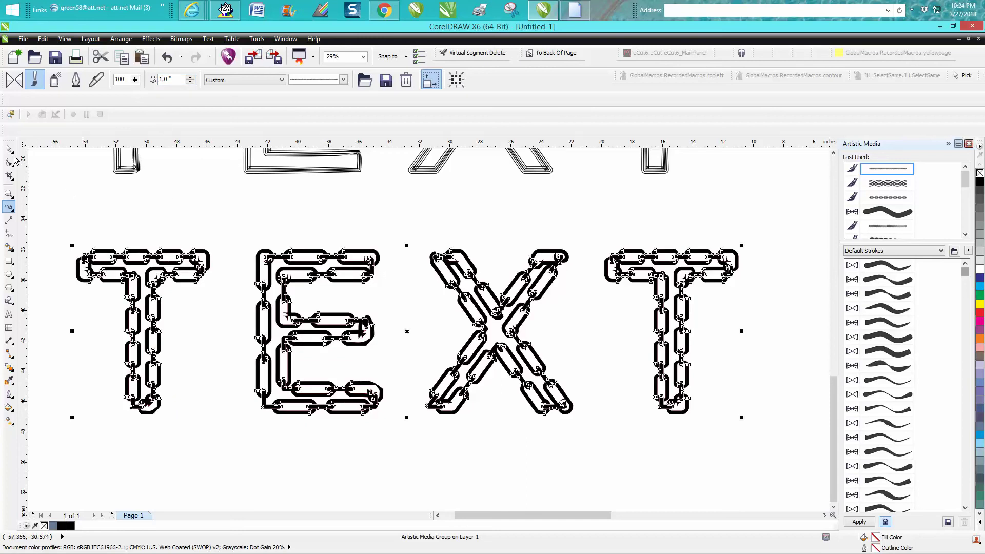
# Step the chain TEXT's stroke width down with the spinner to a slimmer 0.65".
pyautogui.click(10, 149)
pyautogui.click(165, 231)
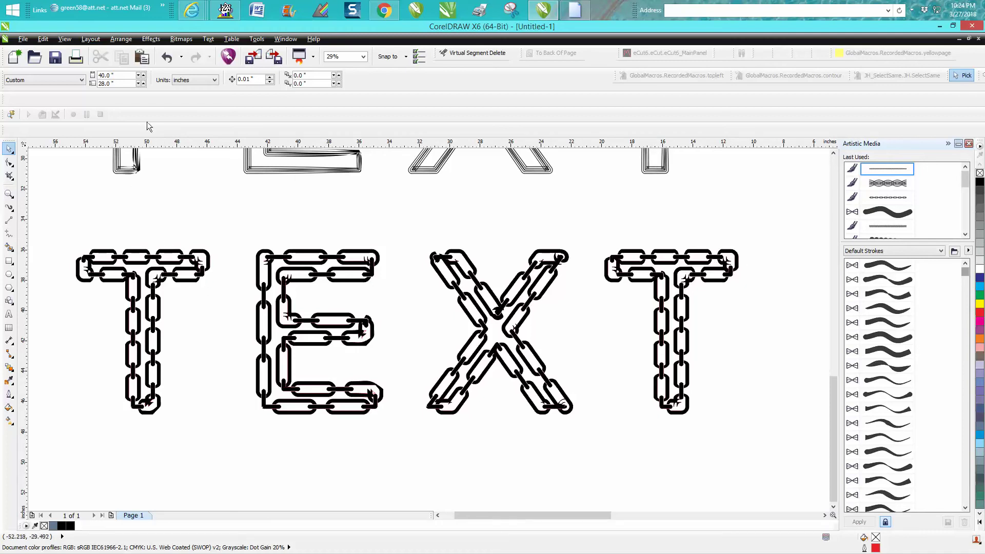
pyautogui.click(9, 208)
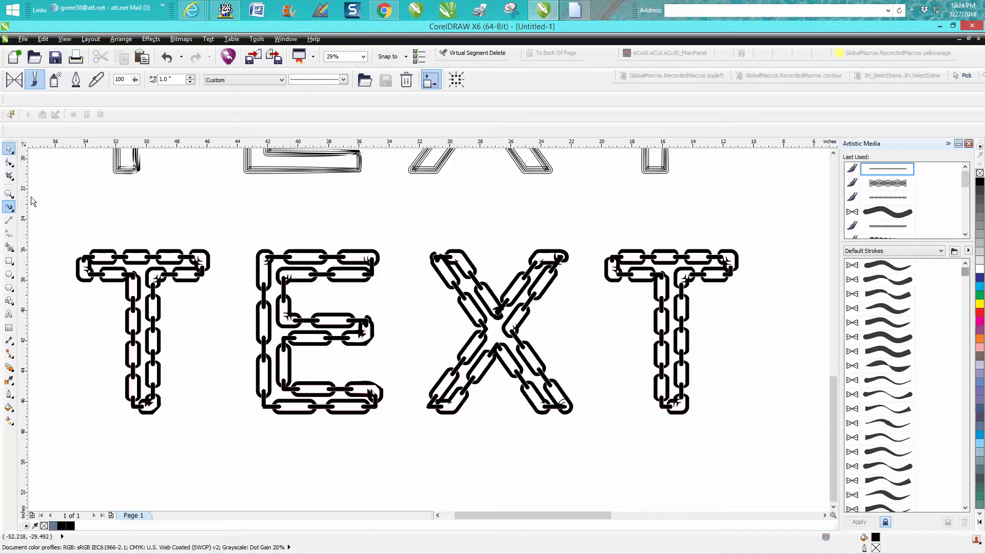
pyautogui.click(191, 82)
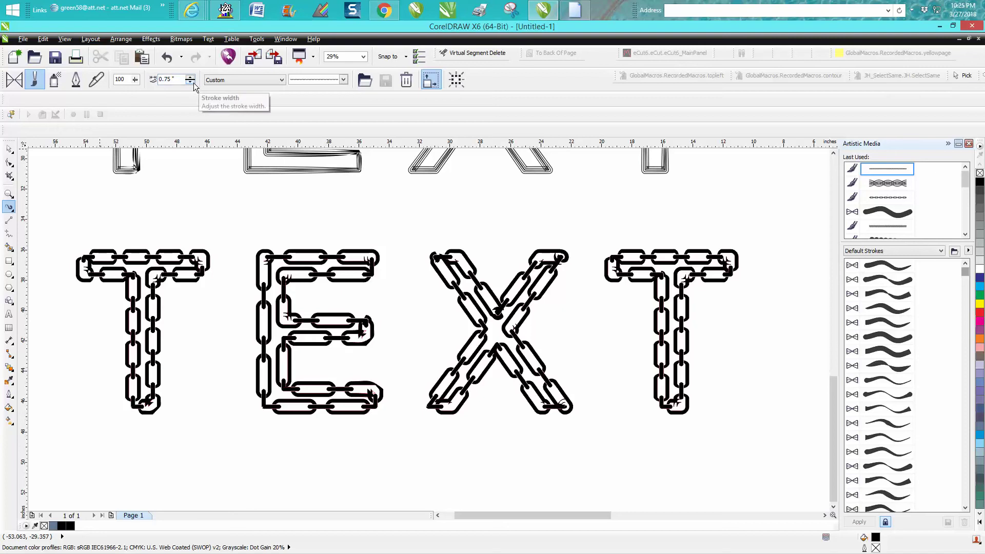
pyautogui.click(193, 82)
pyautogui.click(193, 82)
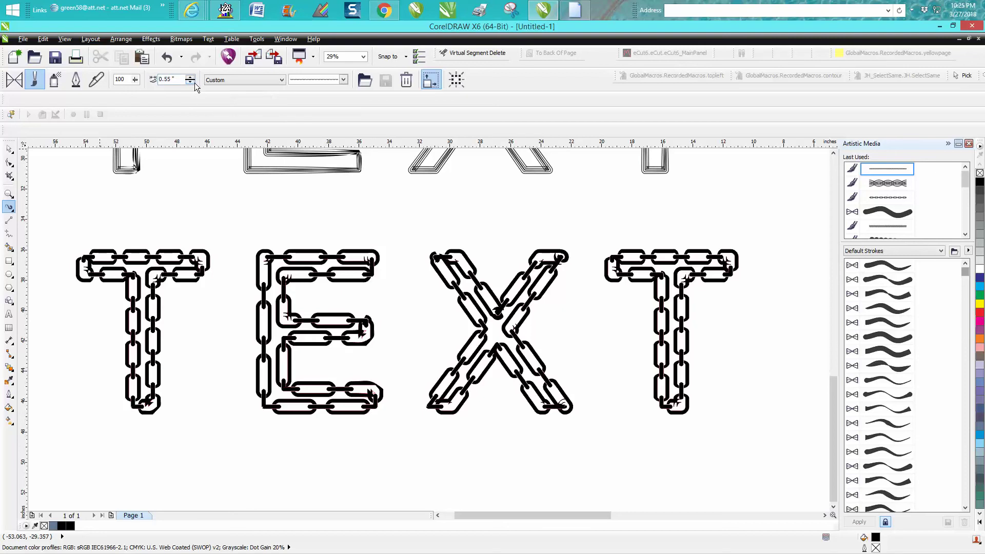
pyautogui.click(272, 257)
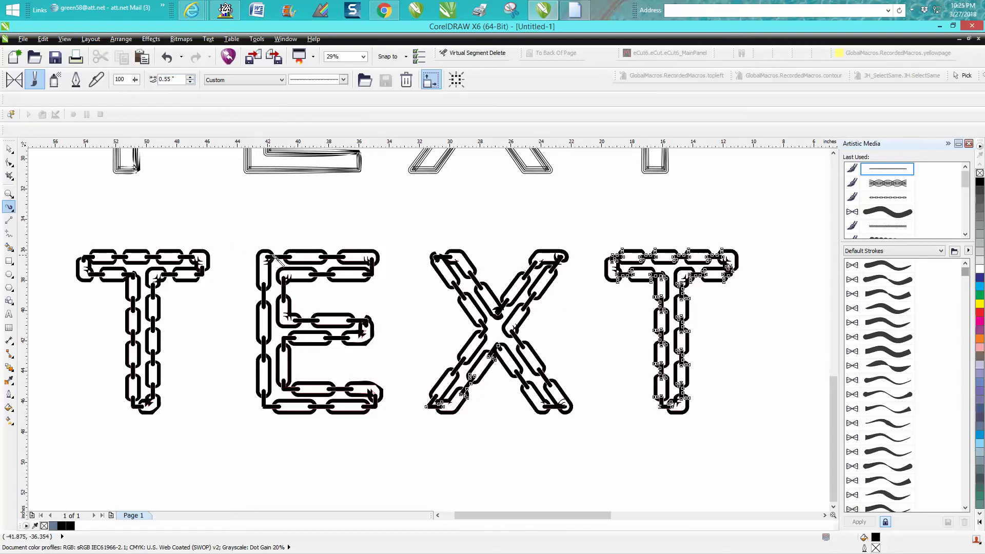
pyautogui.click(190, 83)
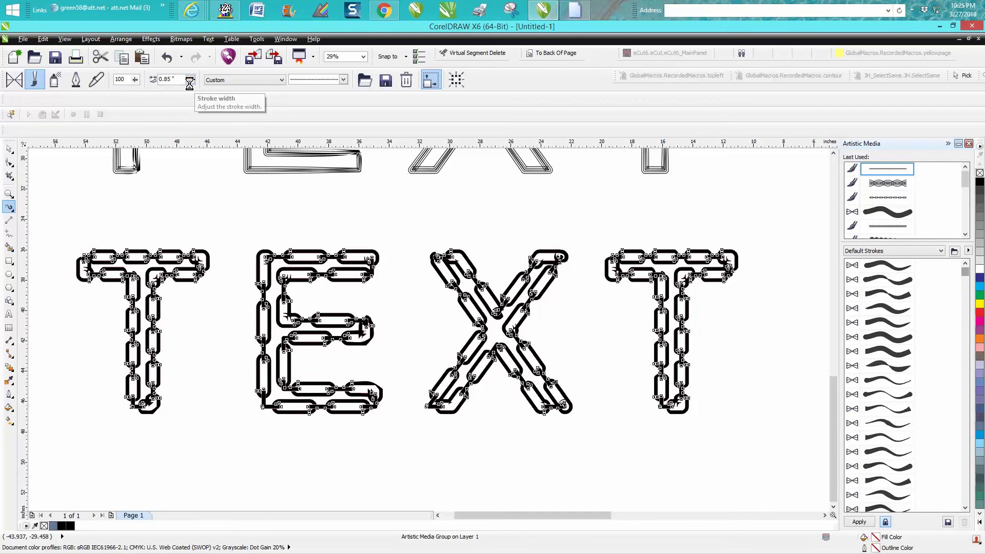
pyautogui.click(189, 82)
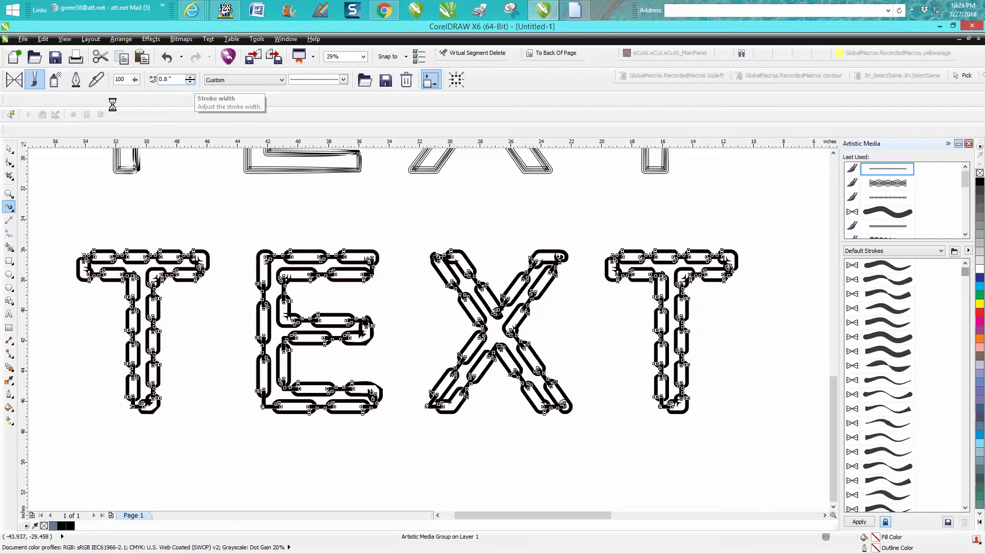
pyautogui.click(9, 149)
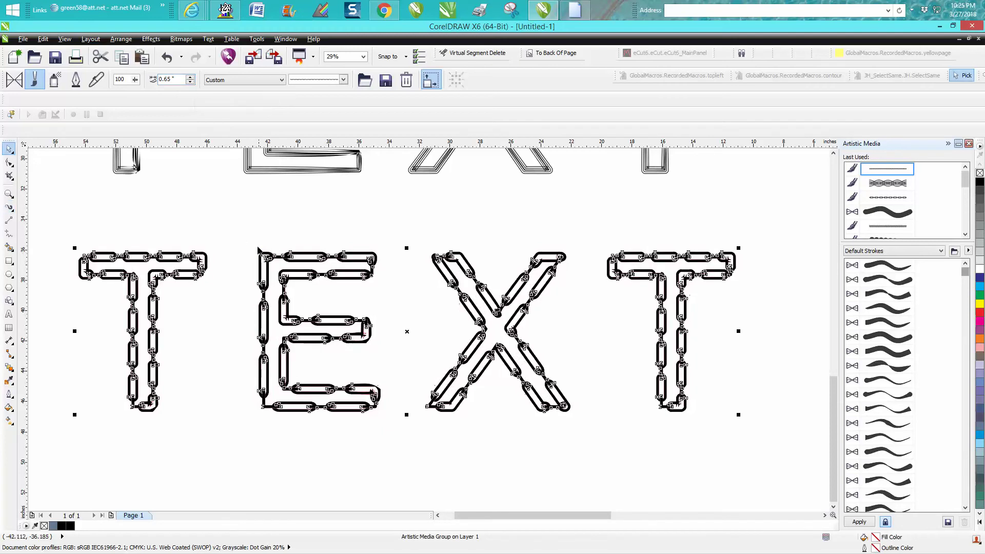
pyautogui.click(9, 194)
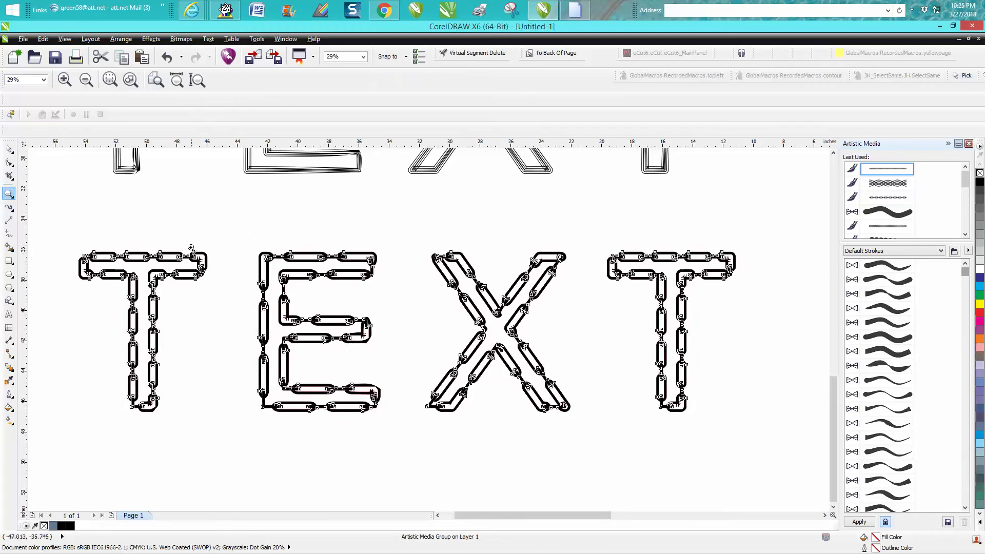
# Zoom in near the T, break the chain brush group apart from its path, and ungroup it.
pyautogui.moveTo(191, 249); pyautogui.dragTo(219, 279)
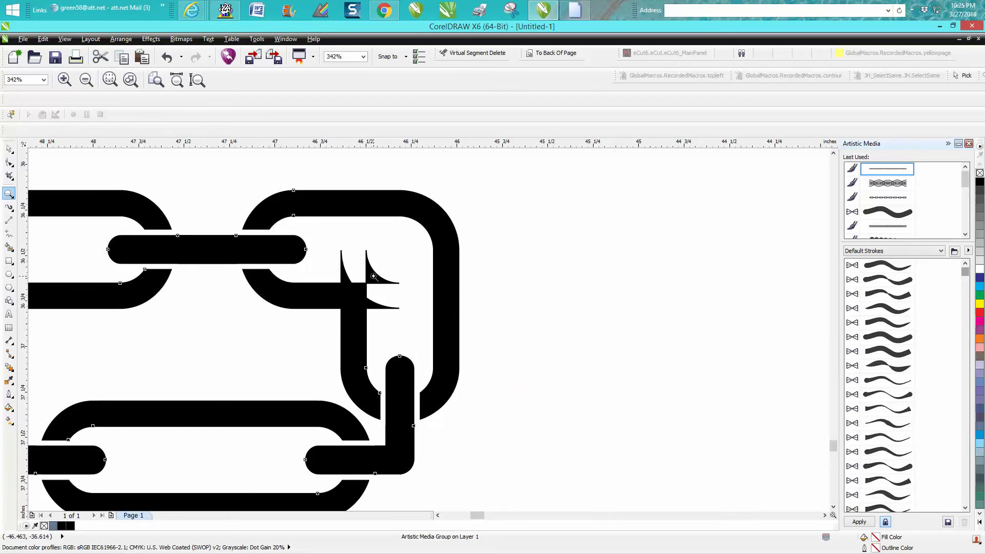
pyautogui.click(9, 162)
pyautogui.press('Escape')
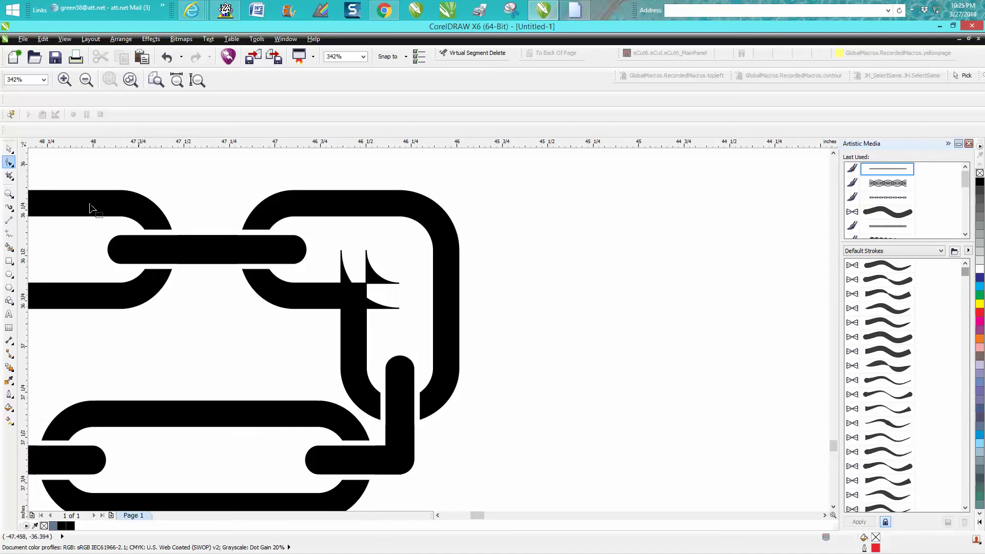
pyautogui.click(8, 150)
pyautogui.click(270, 226)
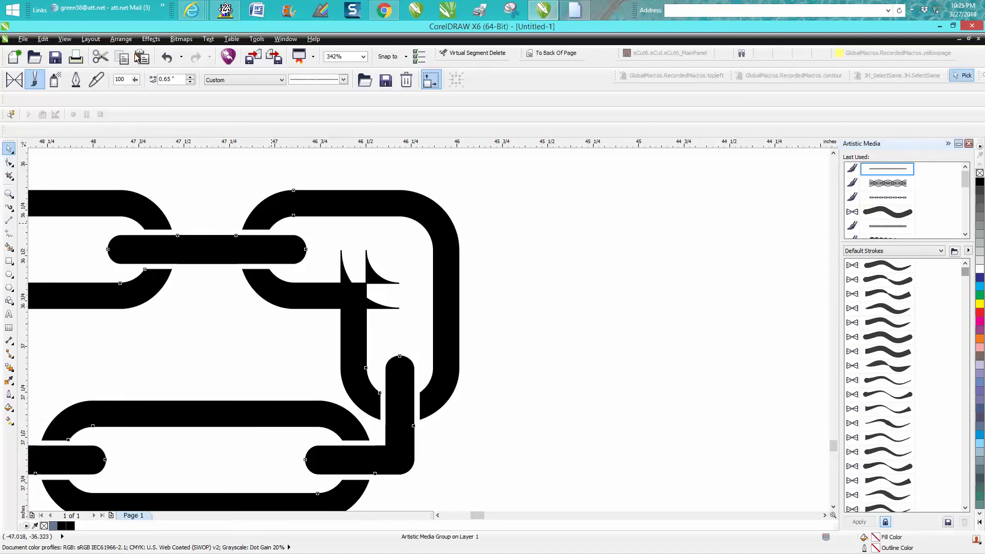
pyautogui.click(126, 44)
pyautogui.click(162, 152)
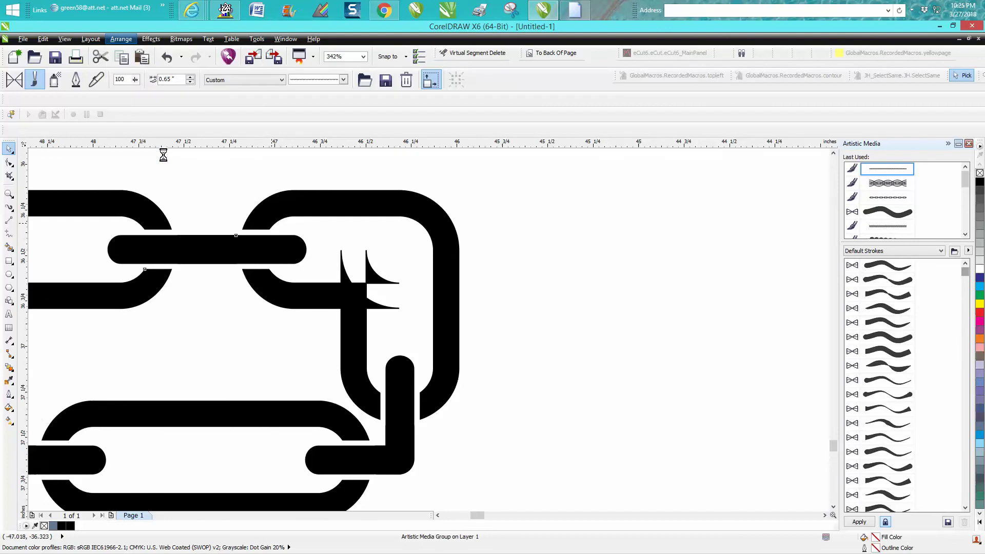
pyautogui.click(123, 43)
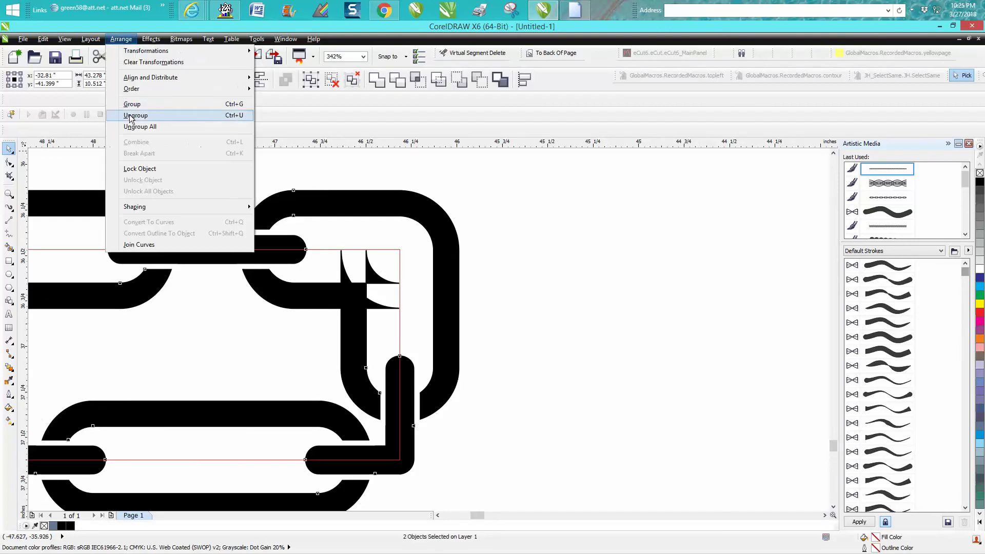
pyautogui.click(128, 114)
# Select the remaining 16-object chain group and apply Ungroup All, yielding 128 objects.
pyautogui.click(12, 164)
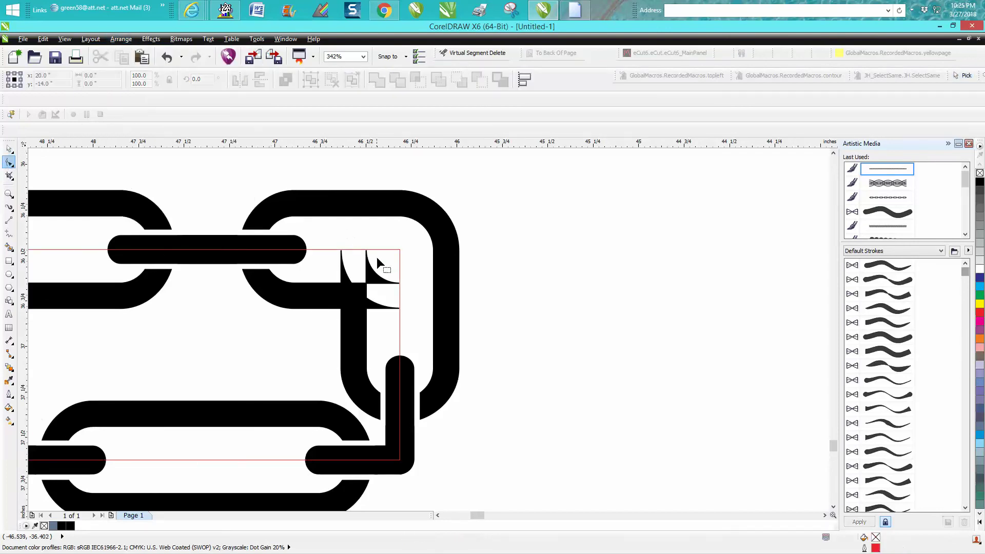
pyautogui.click(9, 149)
pyautogui.moveTo(399, 250); pyautogui.dragTo(405, 253)
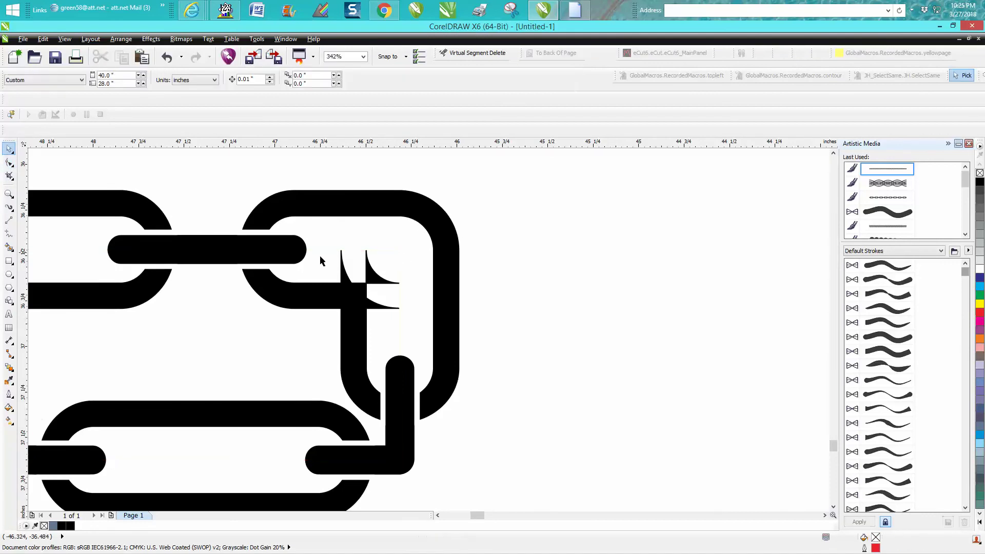
pyautogui.click(9, 163)
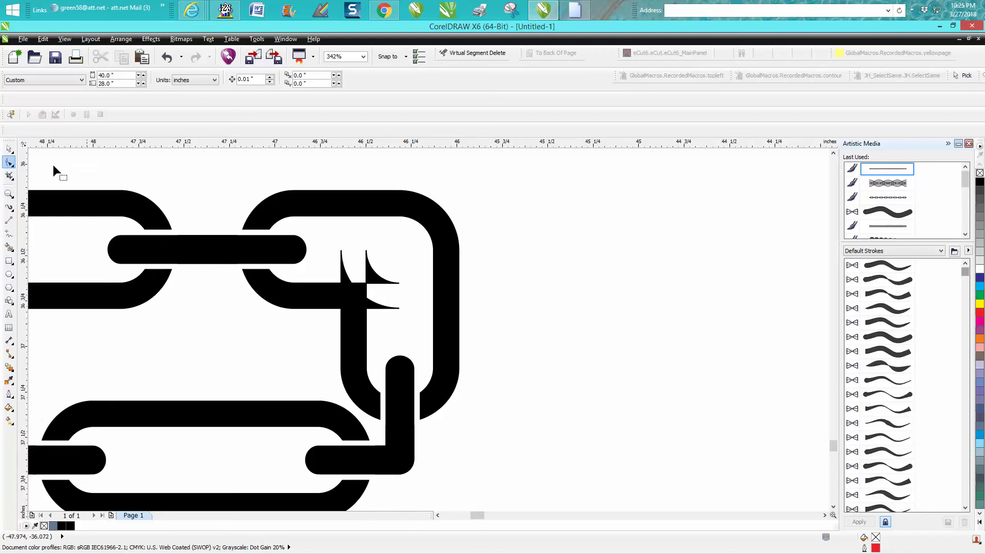
pyautogui.press('space')
pyautogui.click(377, 279)
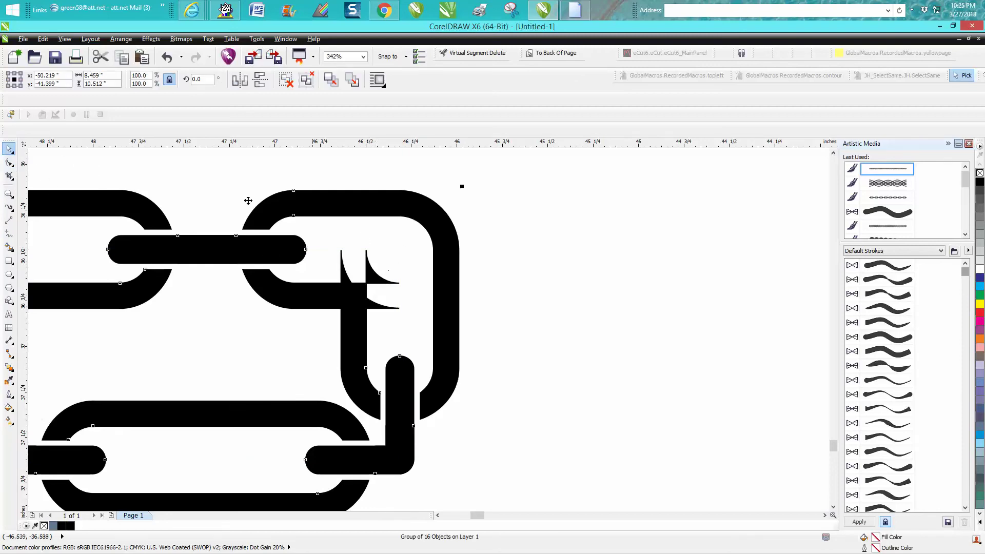
pyautogui.click(121, 39)
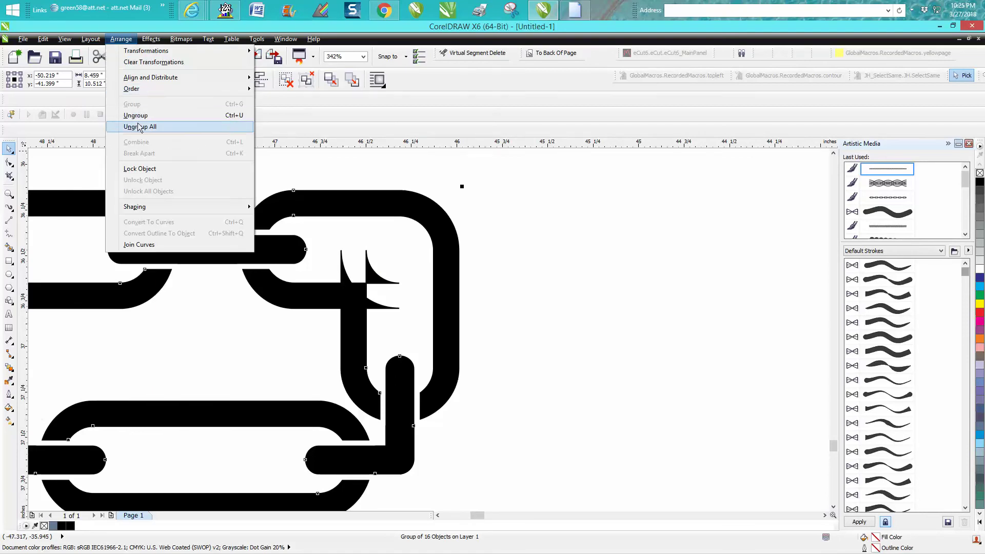
pyautogui.click(138, 126)
# Delete the spur's joint node and its tip nodes on the broken link near the T.
pyautogui.click(9, 164)
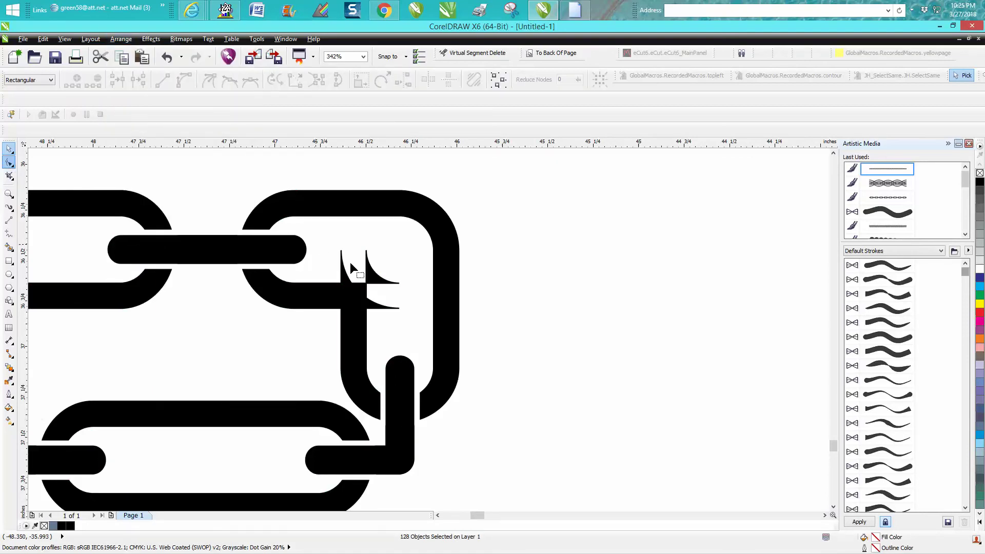
pyautogui.moveTo(358, 241); pyautogui.dragTo(393, 289)
pyautogui.press('Delete')
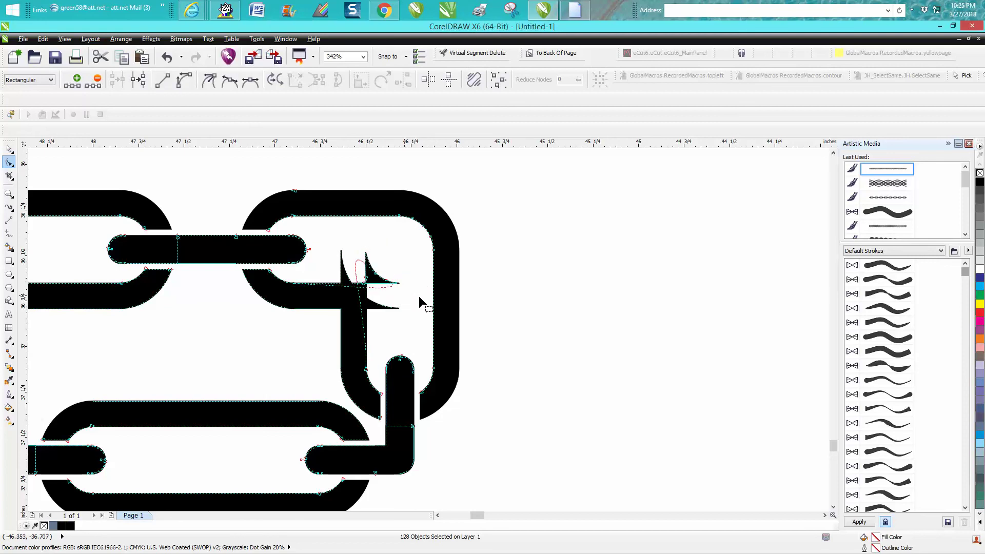
pyautogui.press('Delete')
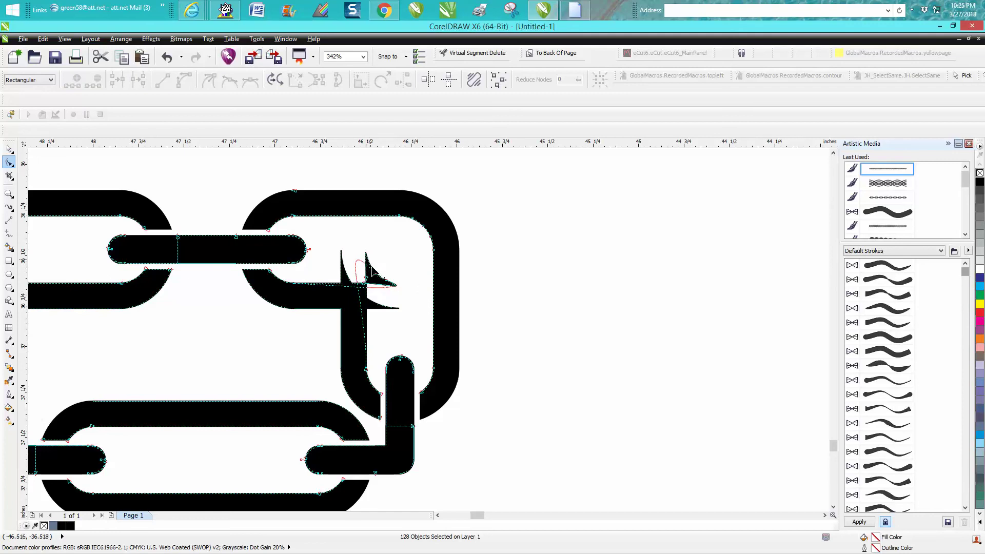
pyautogui.click(9, 148)
pyautogui.click(482, 258)
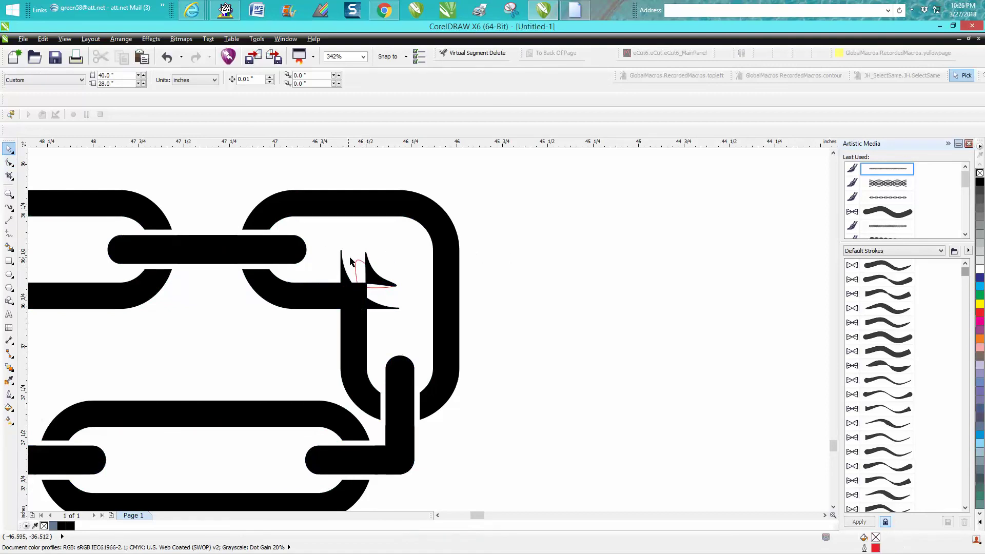
pyautogui.click(360, 266)
pyautogui.click(361, 265)
pyautogui.click(9, 162)
pyautogui.click(365, 255)
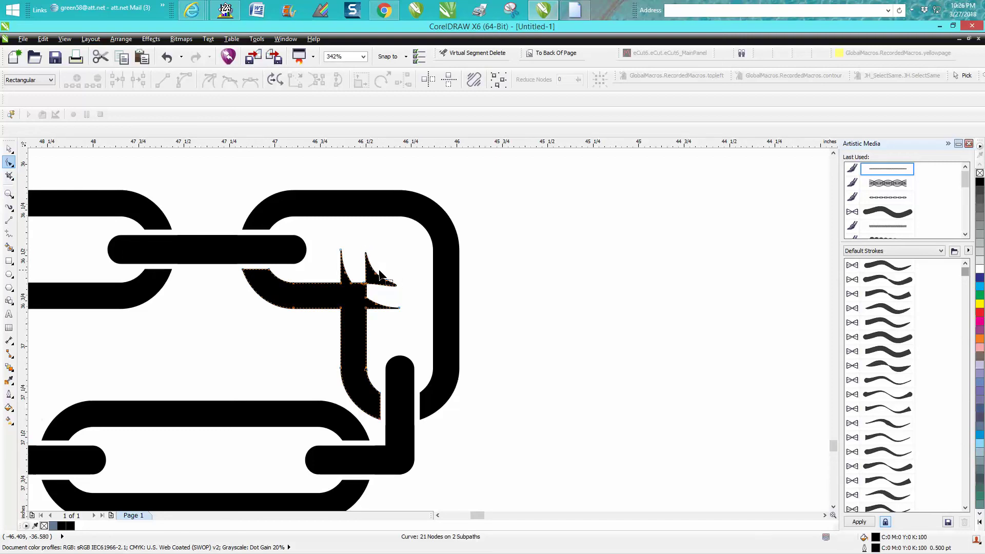
pyautogui.click(381, 277)
pyautogui.press('Delete')
pyautogui.click(394, 282)
pyautogui.press('Delete')
# Delete the teardrop loop and remaining end nodes, leaving the curve at 13 nodes.
pyautogui.click(9, 149)
pyautogui.click(391, 248)
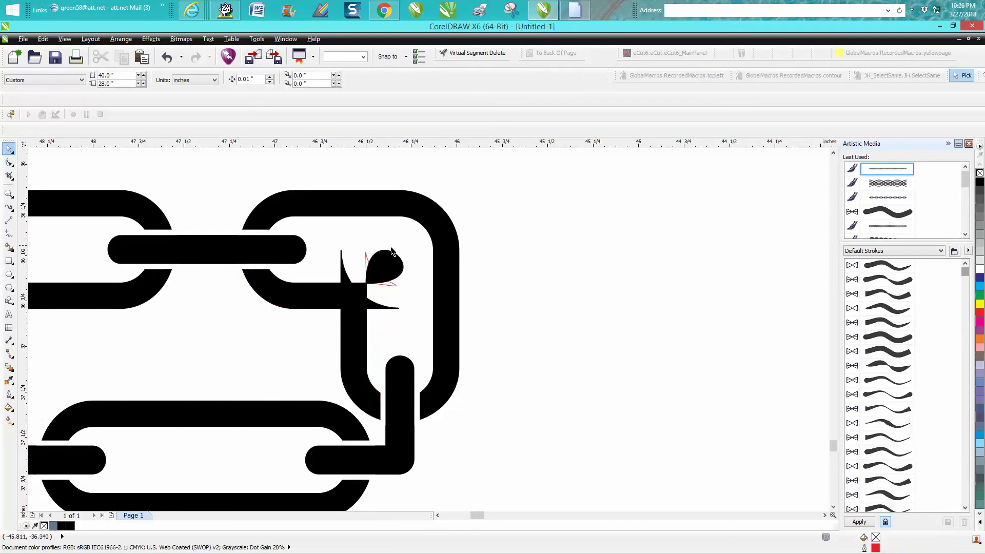
pyautogui.click(367, 257)
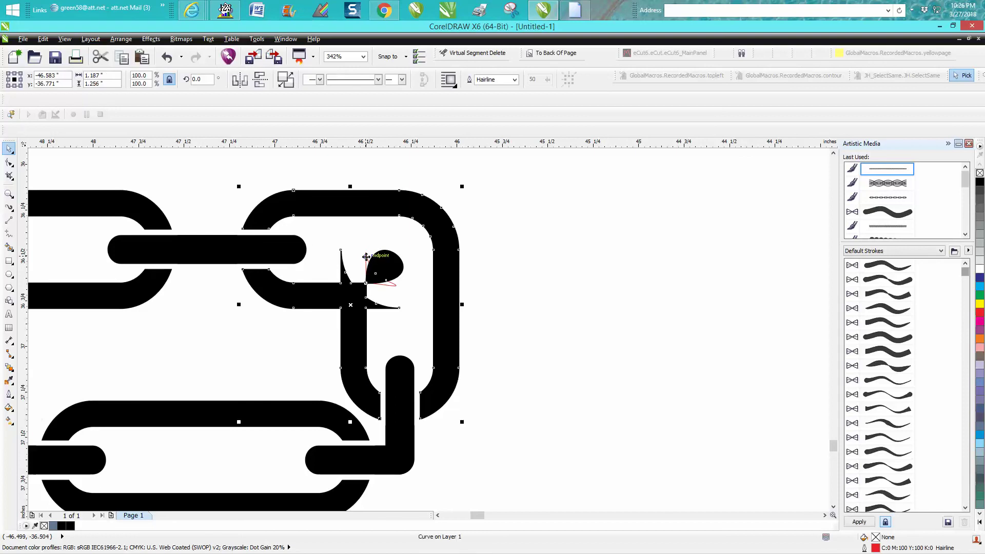
pyautogui.press('Escape')
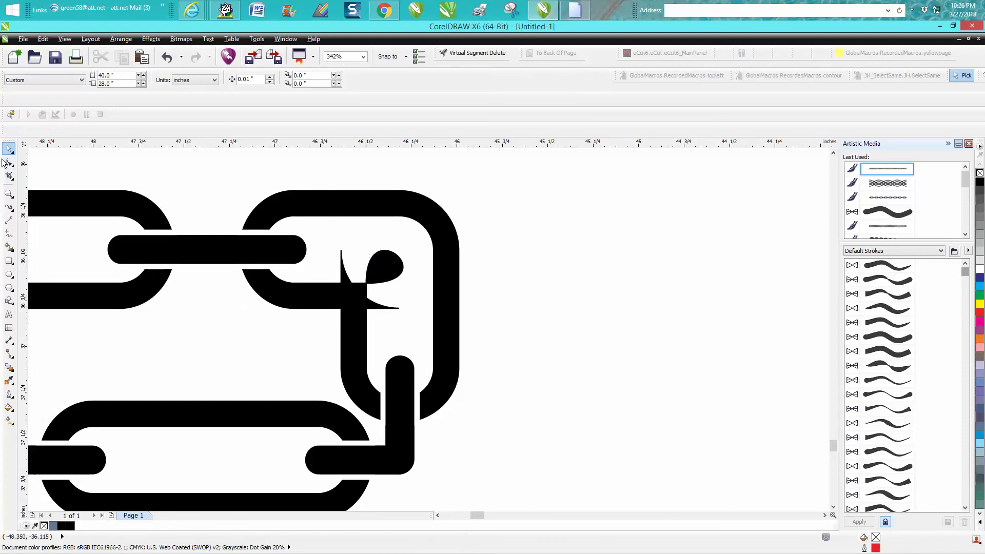
pyautogui.click(10, 162)
pyautogui.click(393, 277)
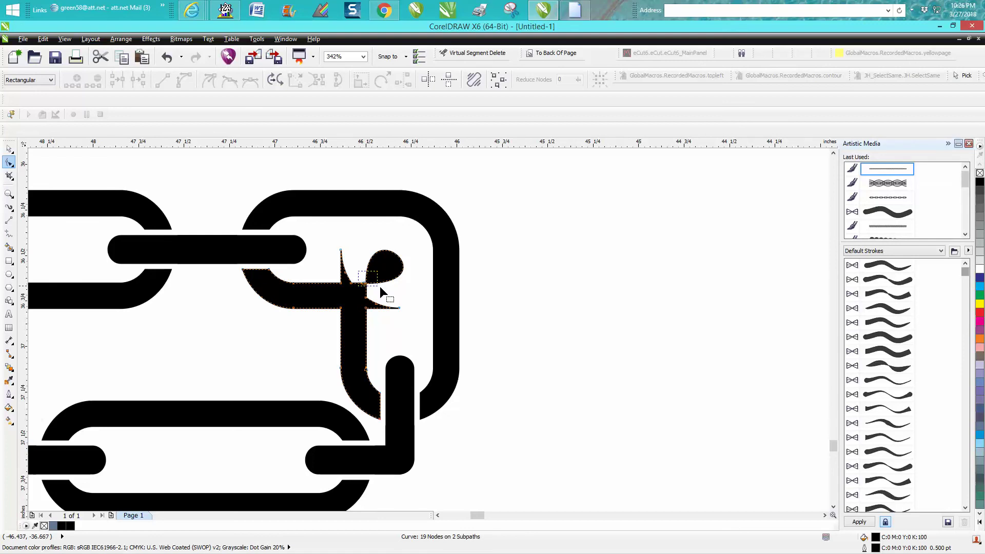
pyautogui.moveTo(379, 287); pyautogui.dragTo(380, 286)
pyautogui.press('Delete')
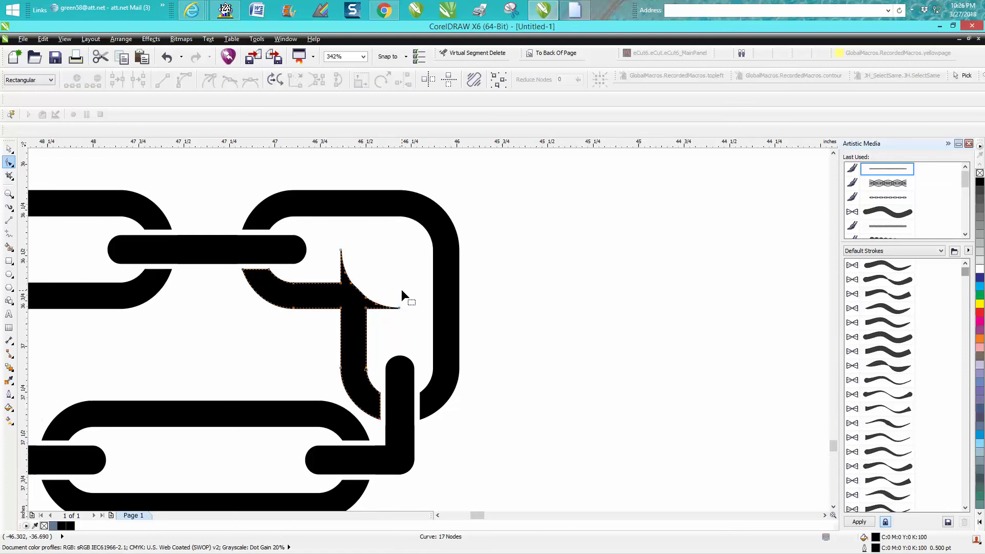
pyautogui.moveTo(403, 296); pyautogui.dragTo(387, 319)
pyautogui.press('Delete')
pyautogui.moveTo(354, 271); pyautogui.dragTo(331, 291)
pyautogui.press('Delete')
pyautogui.moveTo(374, 322); pyautogui.dragTo(374, 321)
pyautogui.press('Delete')
# Pull the spur down into a small bump and convert that segment To Line.
pyautogui.click(359, 288)
pyautogui.moveTo(360, 290); pyautogui.dragTo(365, 294)
pyautogui.rightClick(365, 286)
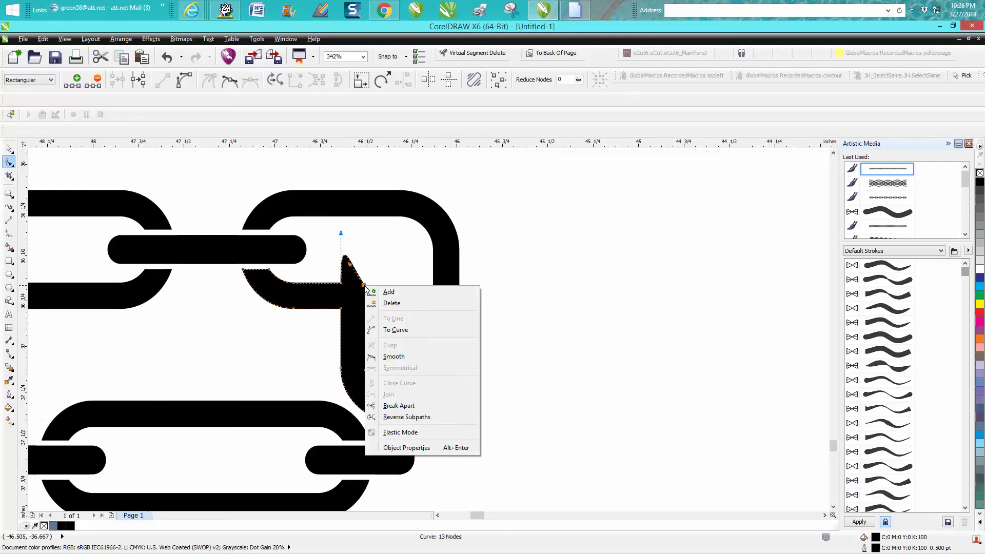
pyautogui.click(392, 280)
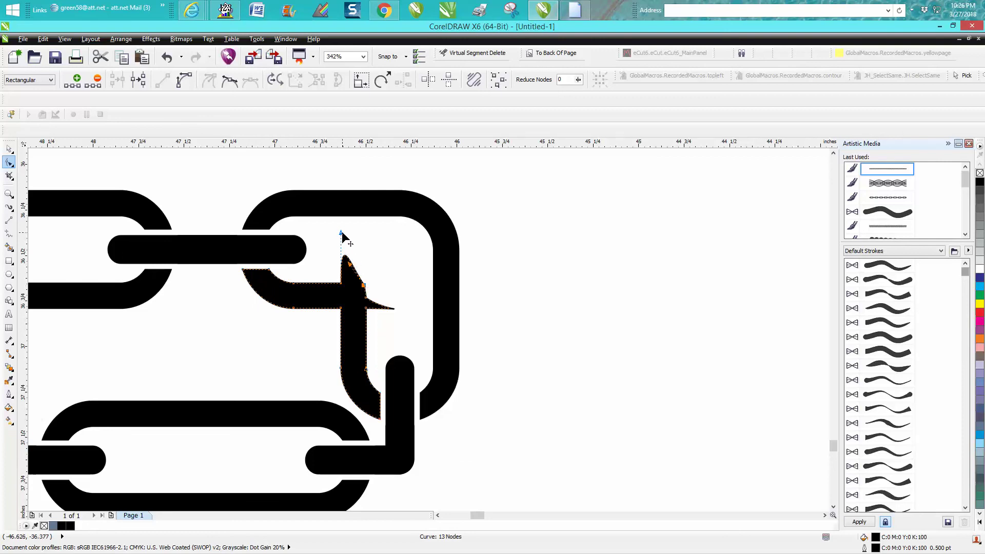
pyautogui.moveTo(342, 235); pyautogui.dragTo(343, 277)
pyautogui.rightClick(365, 287)
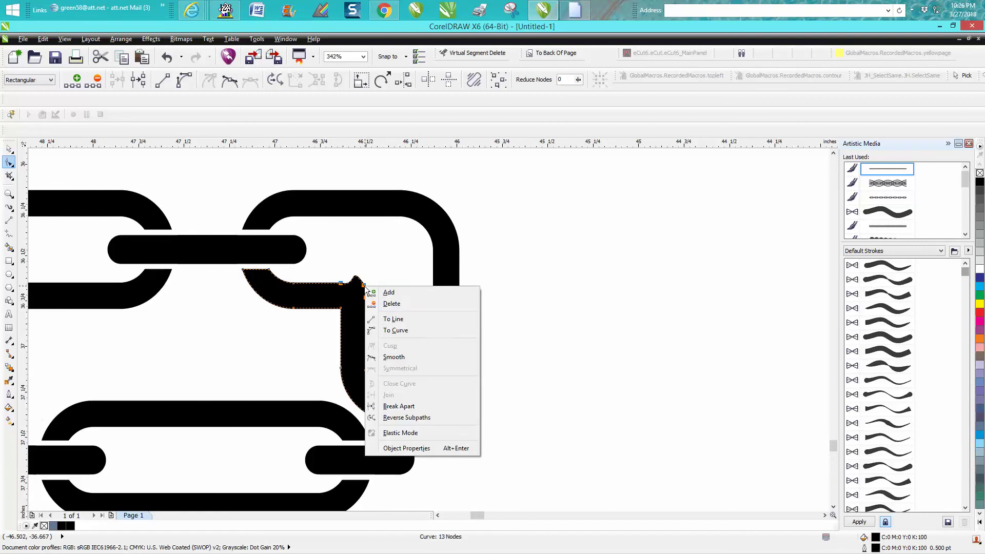
pyautogui.click(394, 318)
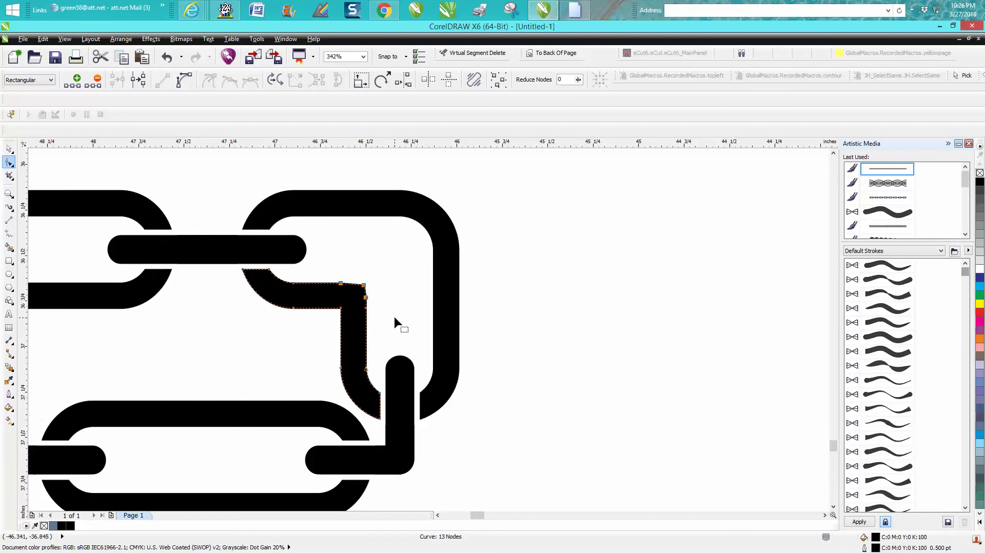
# Zoom into the inner corner, delete the side node, and nudge the corner node square.
pyautogui.click(9, 194)
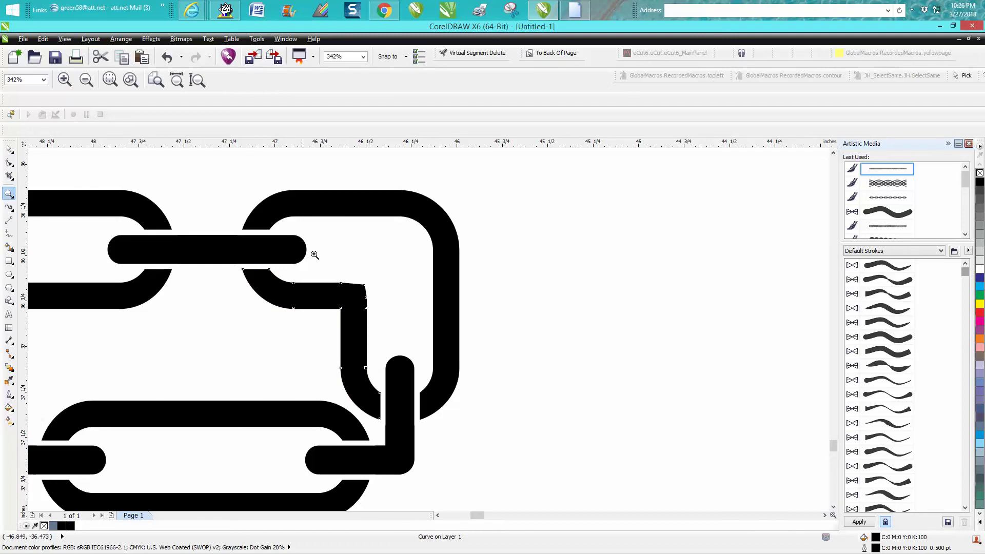
pyautogui.moveTo(319, 257); pyautogui.dragTo(417, 333)
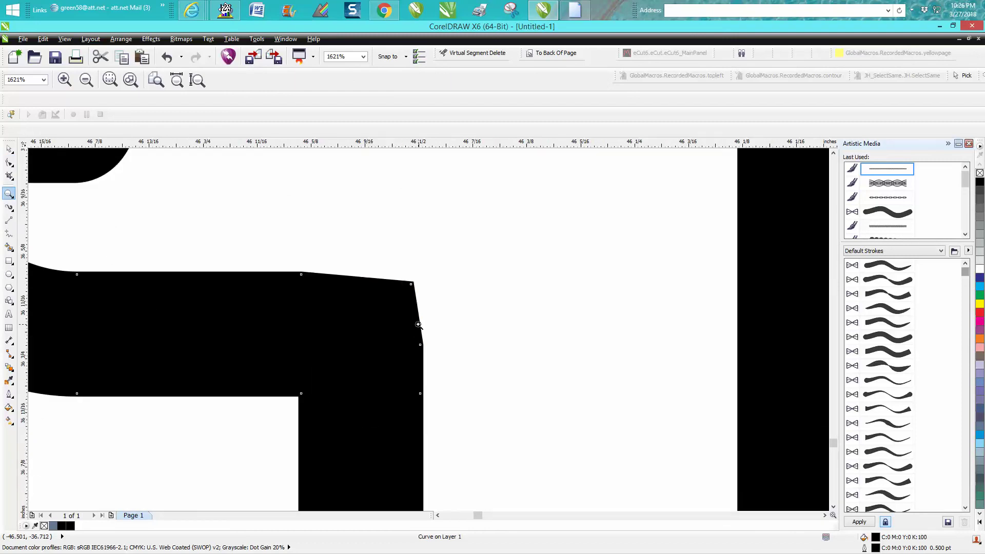
pyautogui.click(10, 163)
pyautogui.moveTo(443, 332); pyautogui.dragTo(402, 364)
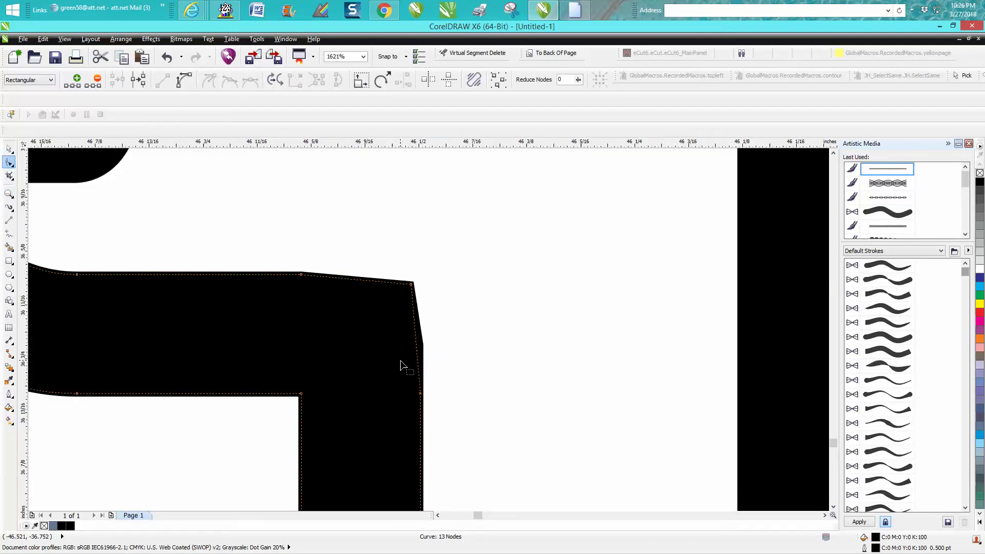
pyautogui.press('Delete')
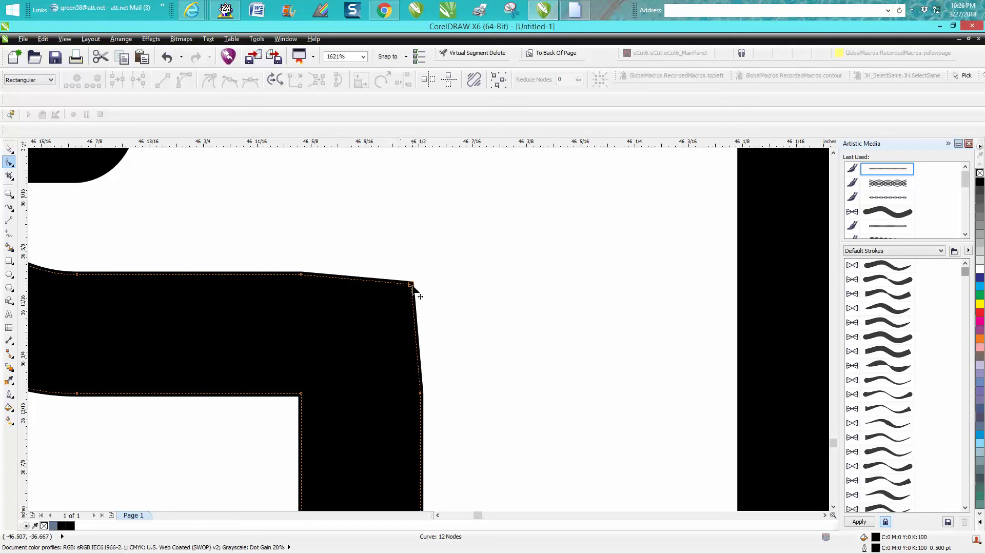
pyautogui.click(9, 149)
pyautogui.click(310, 229)
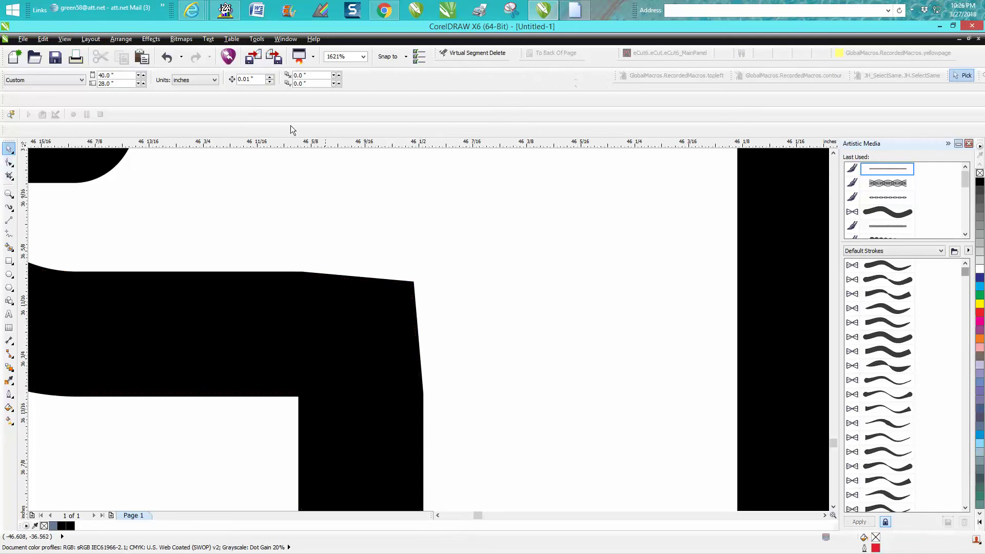
pyautogui.click(9, 162)
pyautogui.click(411, 285)
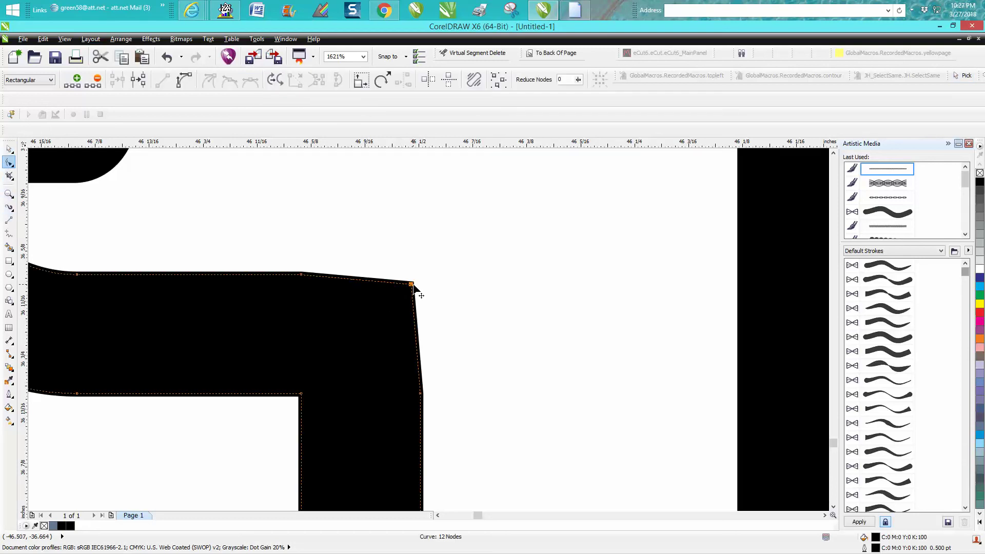
pyautogui.press('Right')
pyautogui.press('Right')
pyautogui.press('Right')
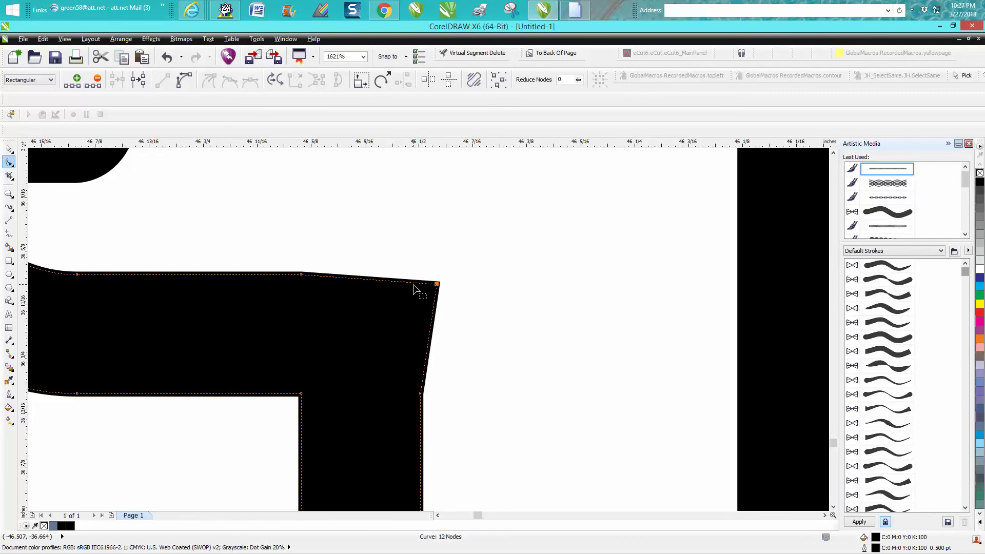
pyautogui.press('Left')
pyautogui.press('Left')
pyautogui.press('Up')
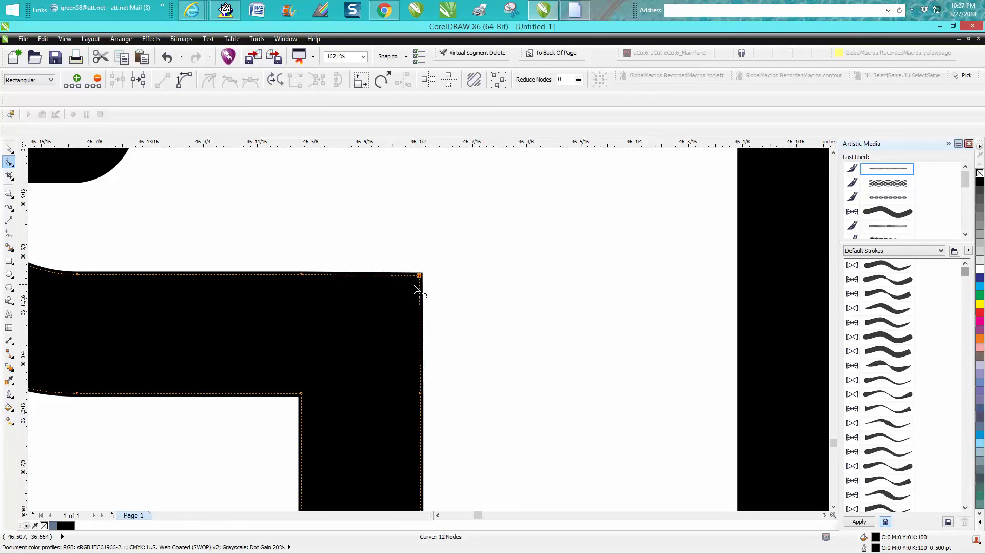
pyautogui.scroll(-4, 423, 282)
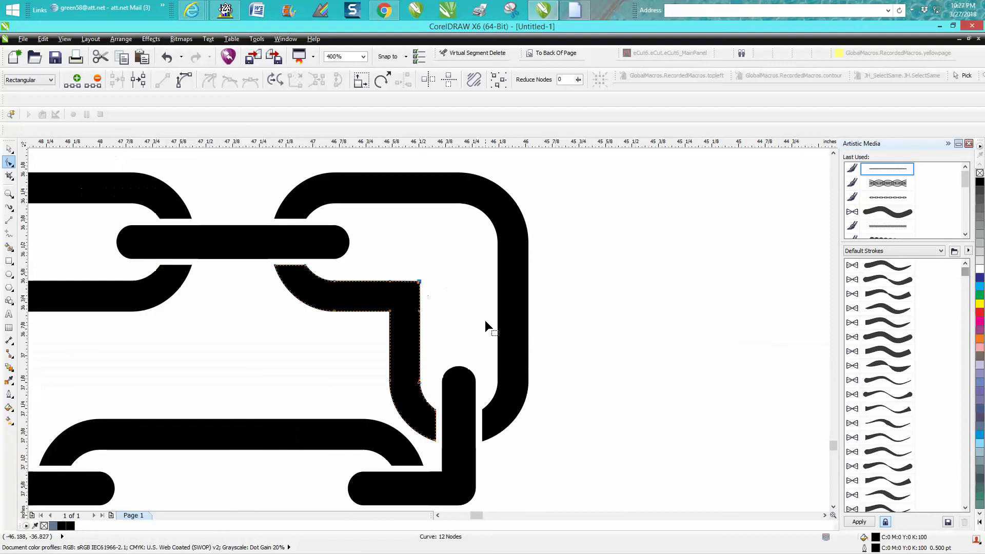
pyautogui.scroll(-2, 485, 322)
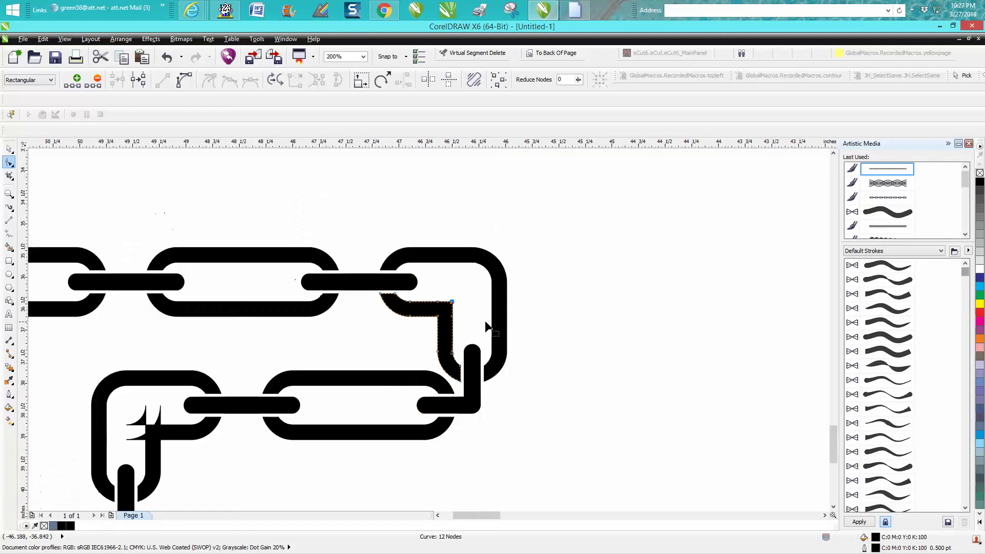
pyautogui.scroll(-2, 501, 357)
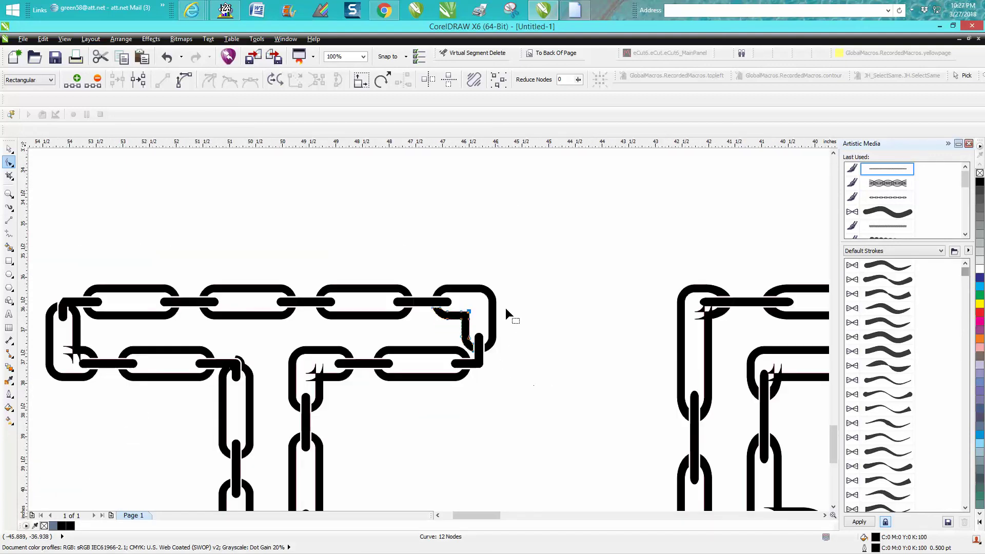
pyautogui.scroll(-4, 602, 324)
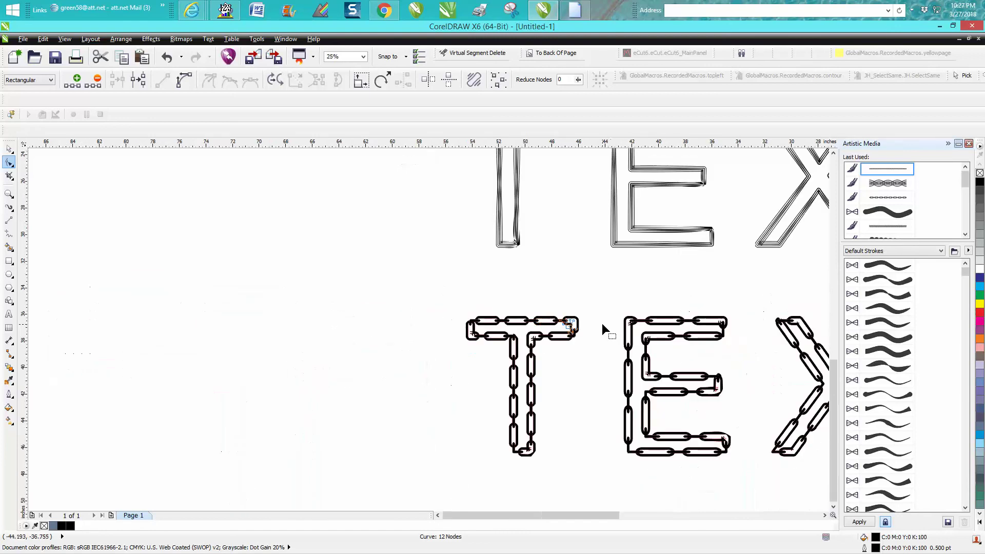
pyautogui.scroll(-2, 600, 322)
pyautogui.click(8, 193)
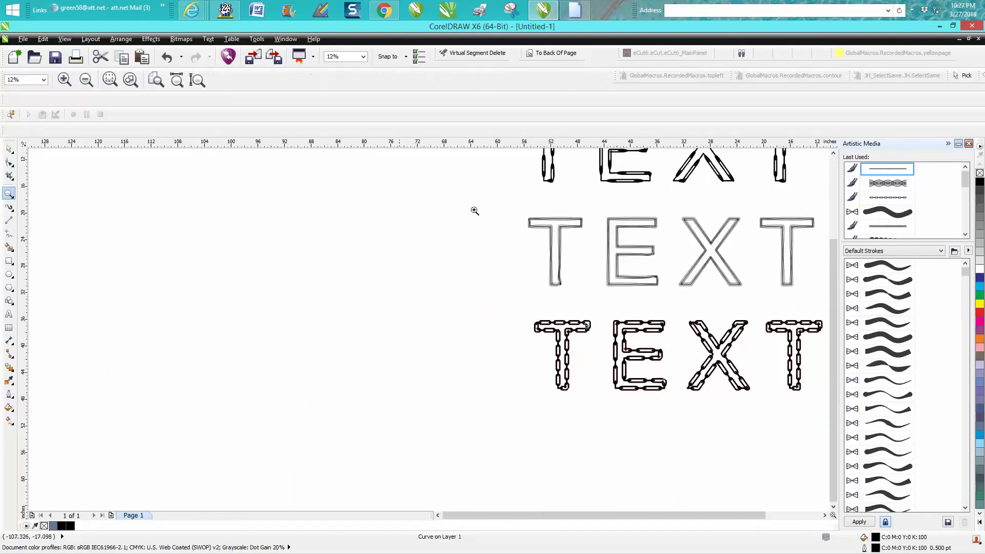
pyautogui.moveTo(521, 211); pyautogui.dragTo(665, 291)
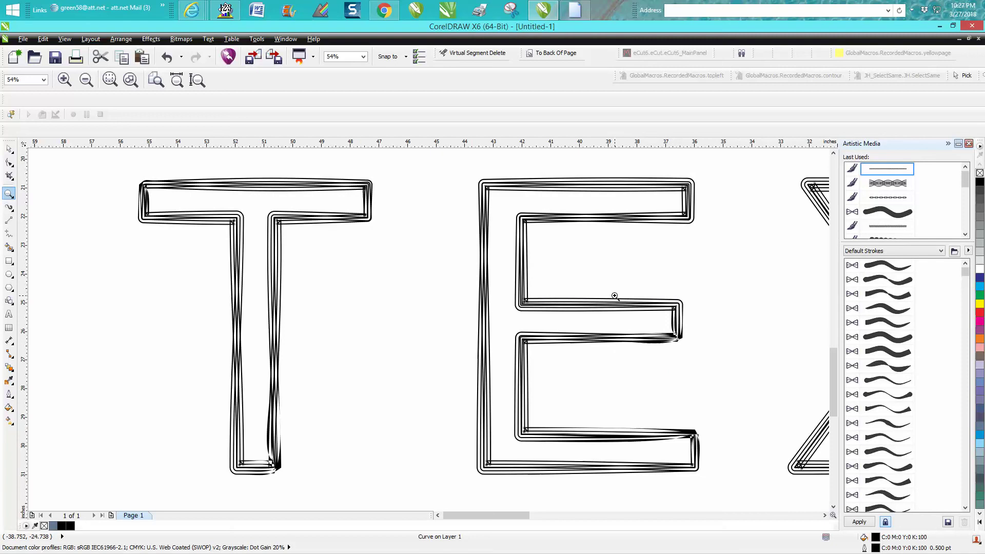
pyautogui.moveTo(536, 283); pyautogui.dragTo(704, 365)
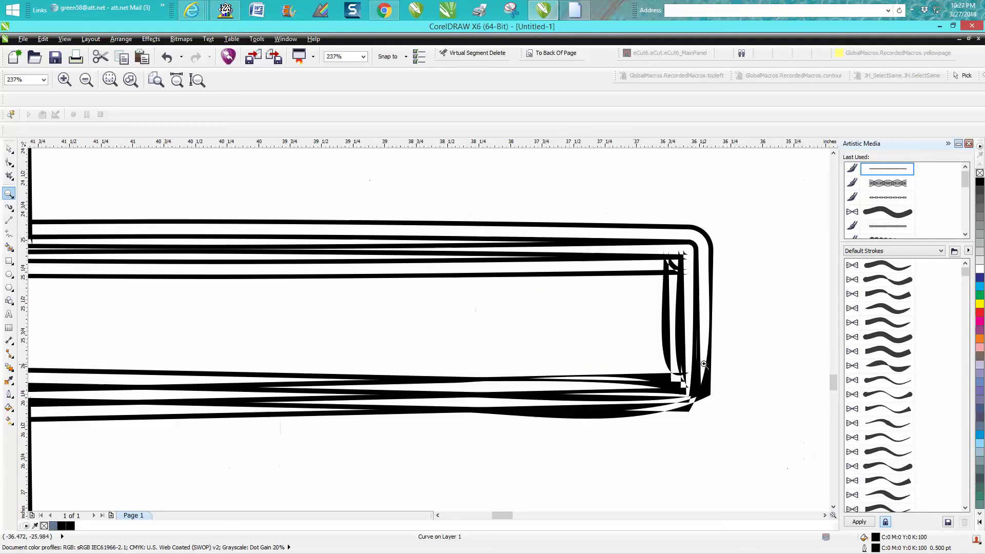
pyautogui.scroll(-5, 682, 354)
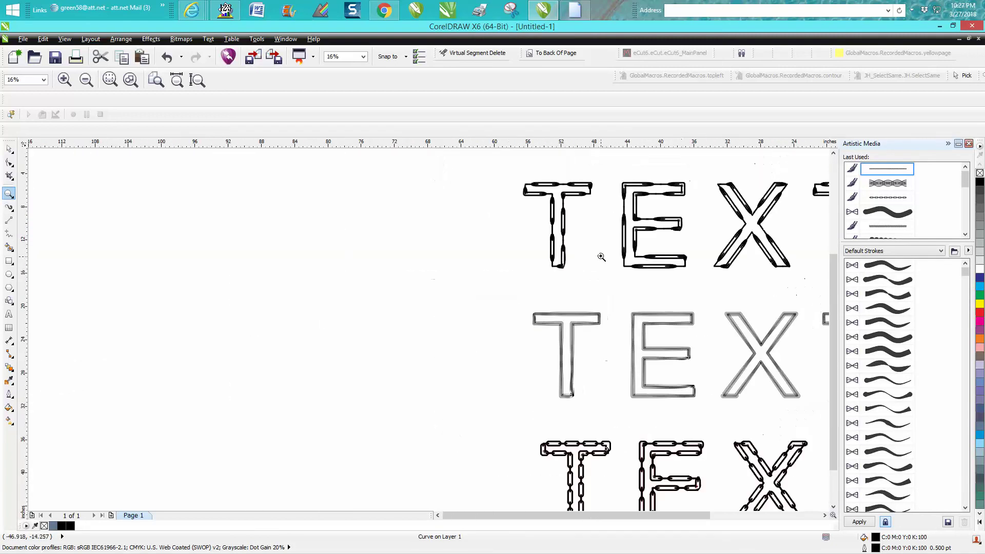
pyautogui.scroll(-1, 601, 257)
pyautogui.scroll(-1, 652, 253)
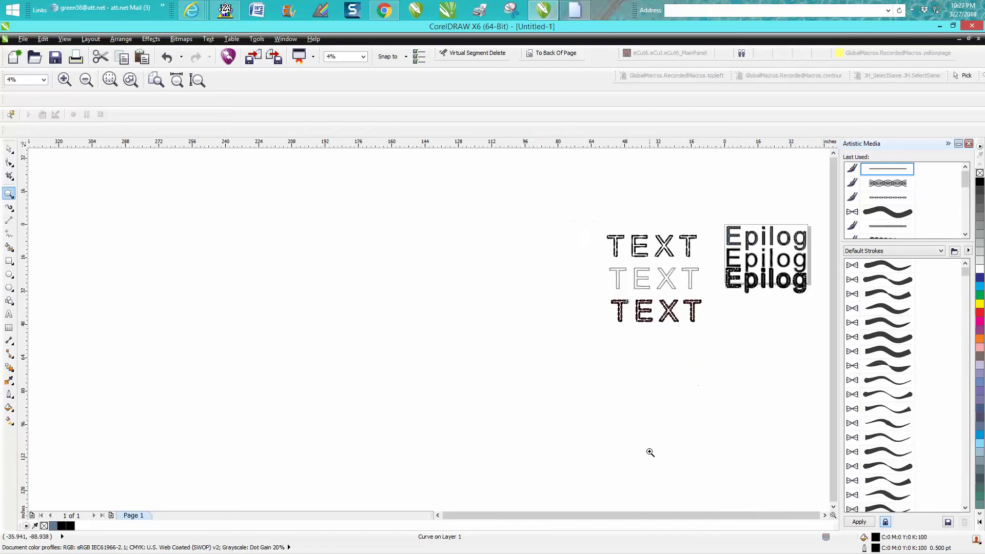